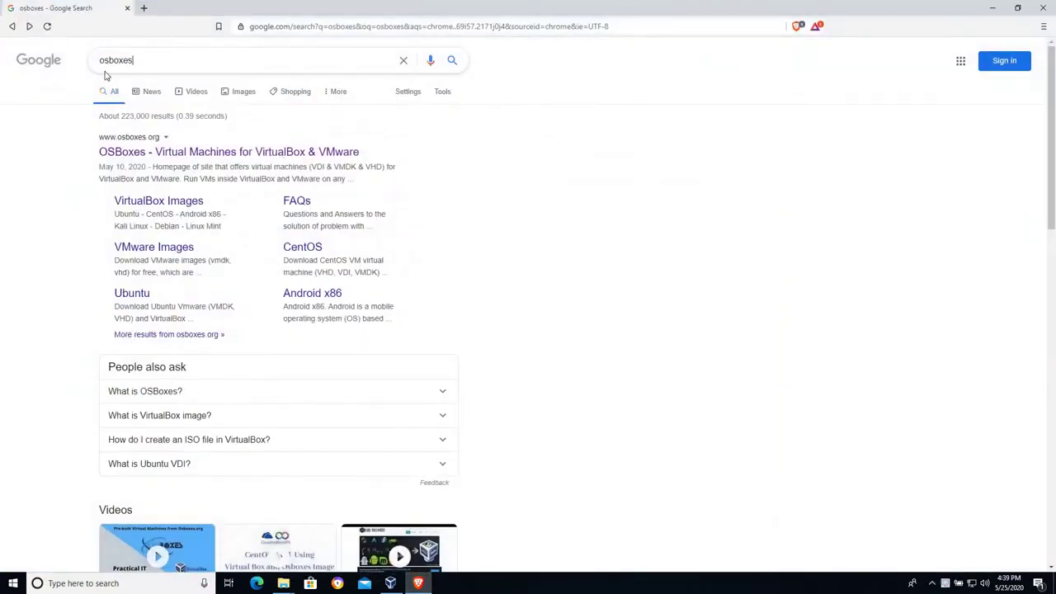
Open the OSBoxes website from the search results and go to its VirtualBox Images page
double_click(105, 72)
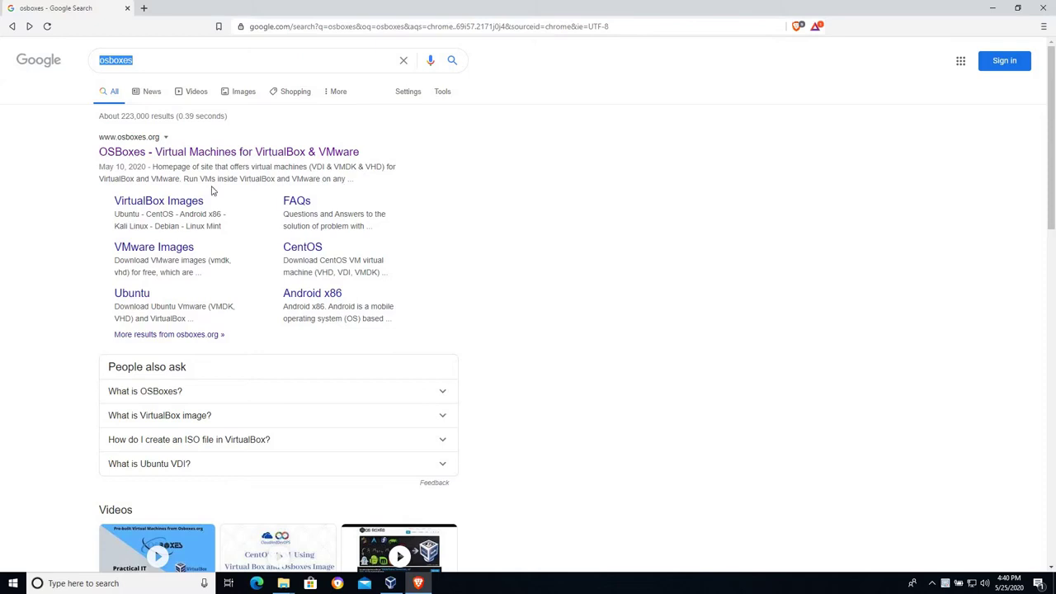
left_click(283, 169)
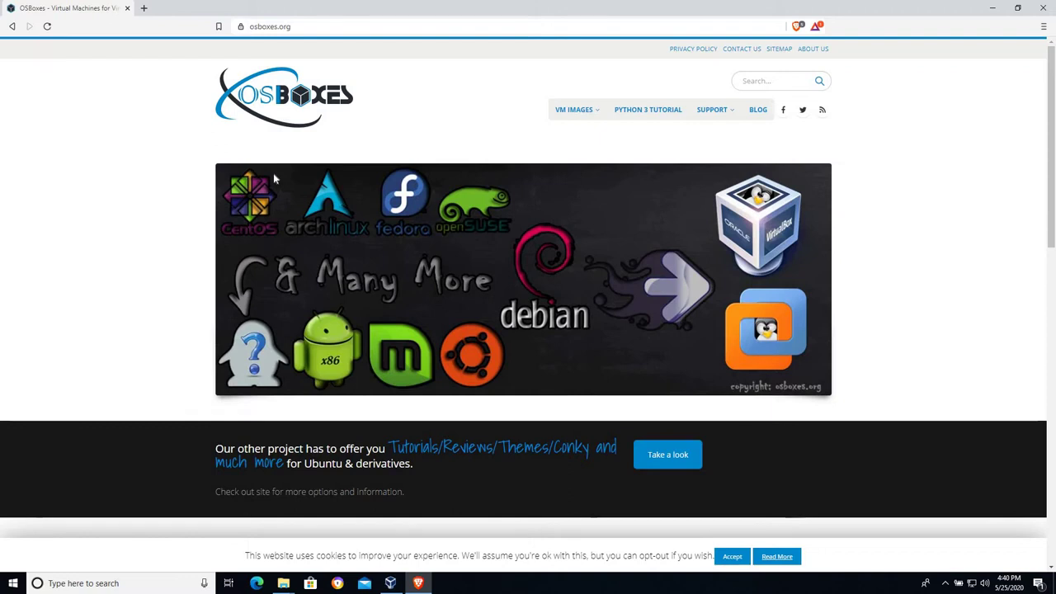
mouse_move(575, 115)
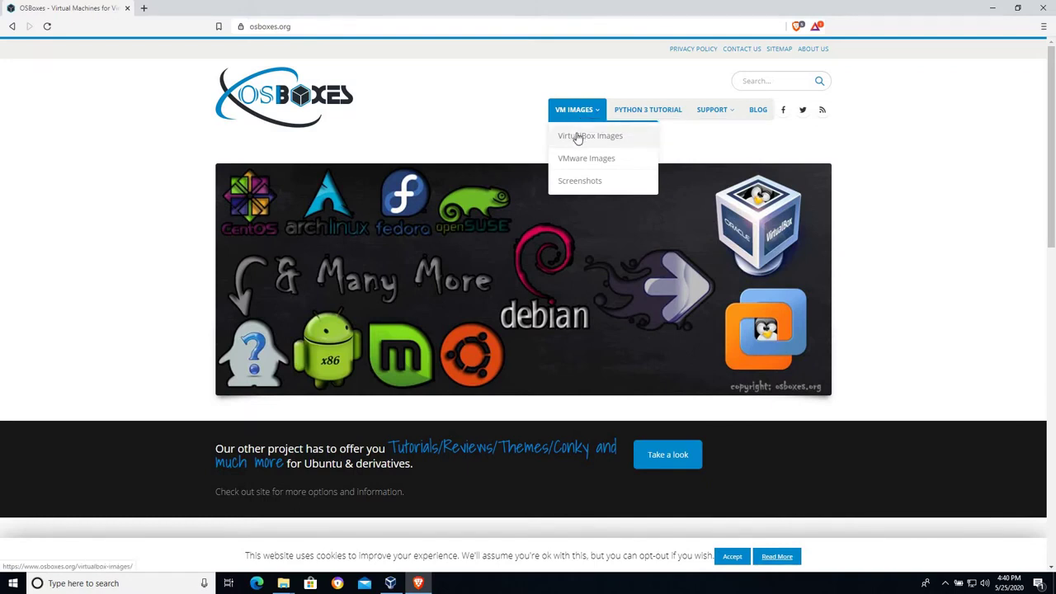
left_click(578, 136)
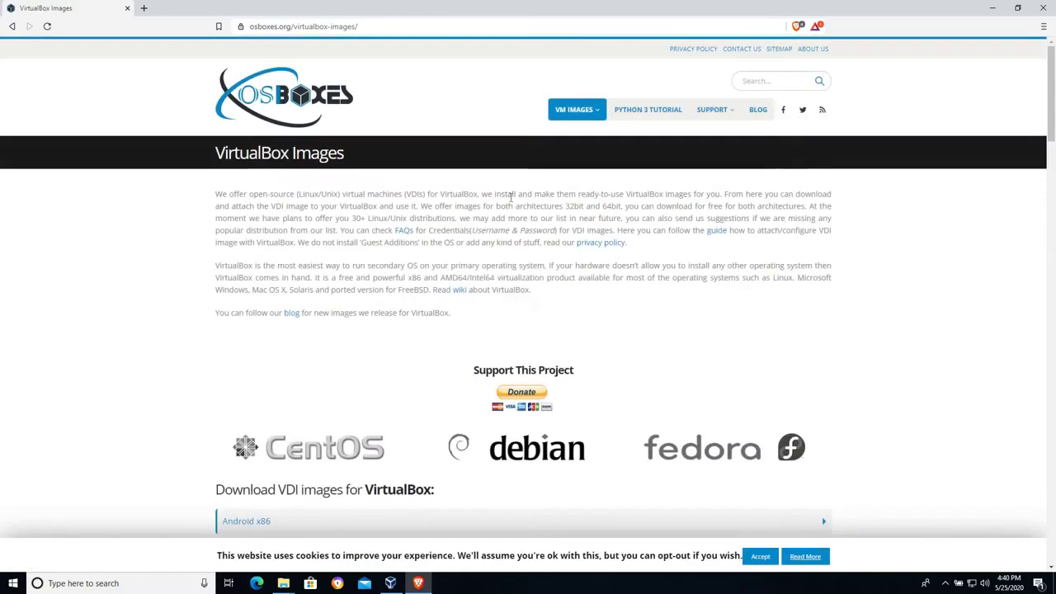
Browse the distributions offered as VDI images for VirtualBox and check the download entry for IPFire
scroll(510, 198, "down", 5)
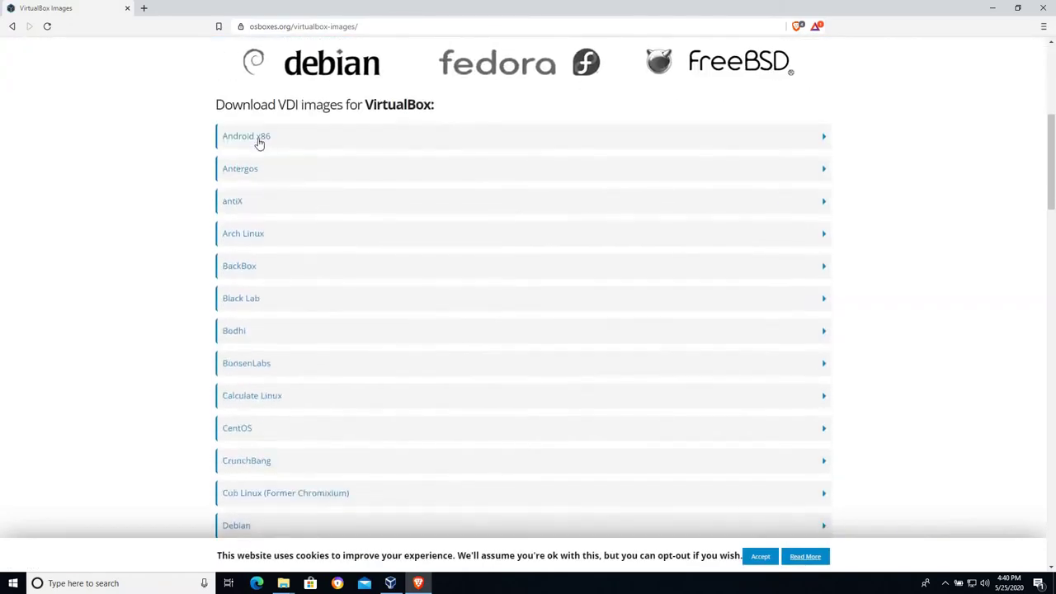
scroll(289, 264, "down", 3)
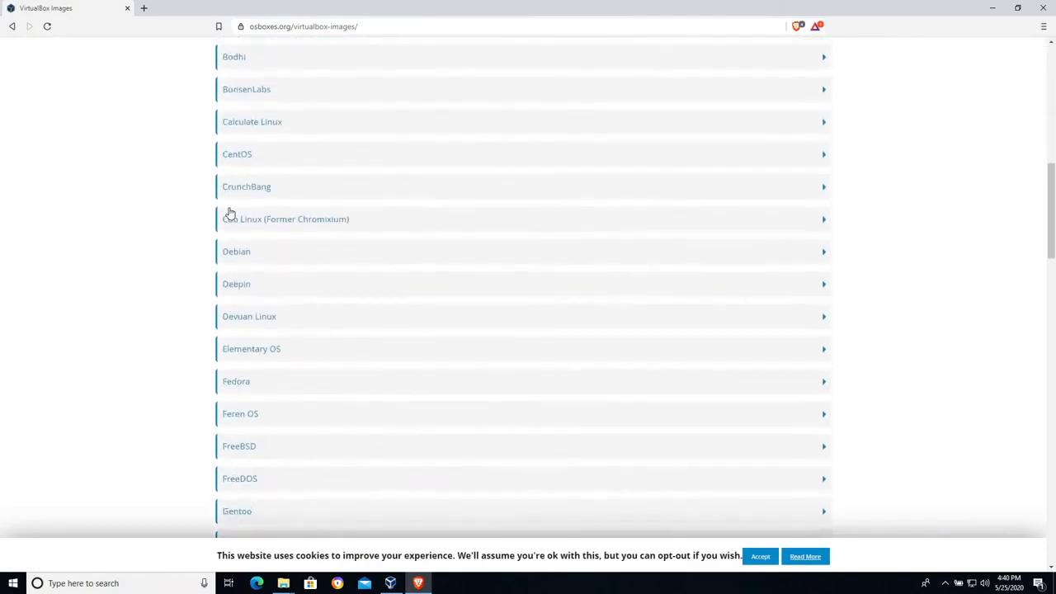
scroll(349, 254, "down", 6)
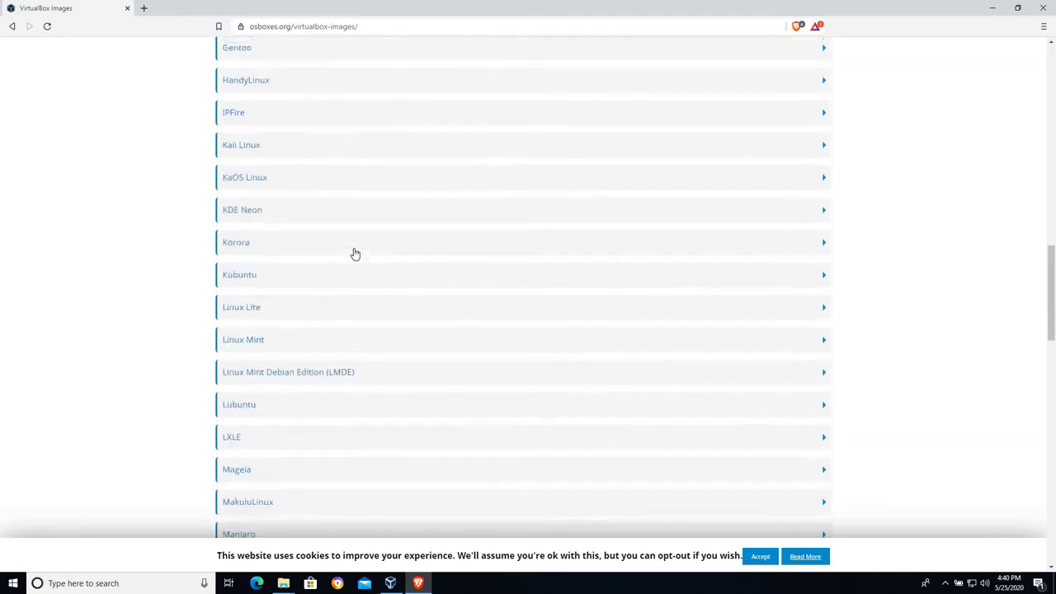
scroll(355, 254, "down", 1)
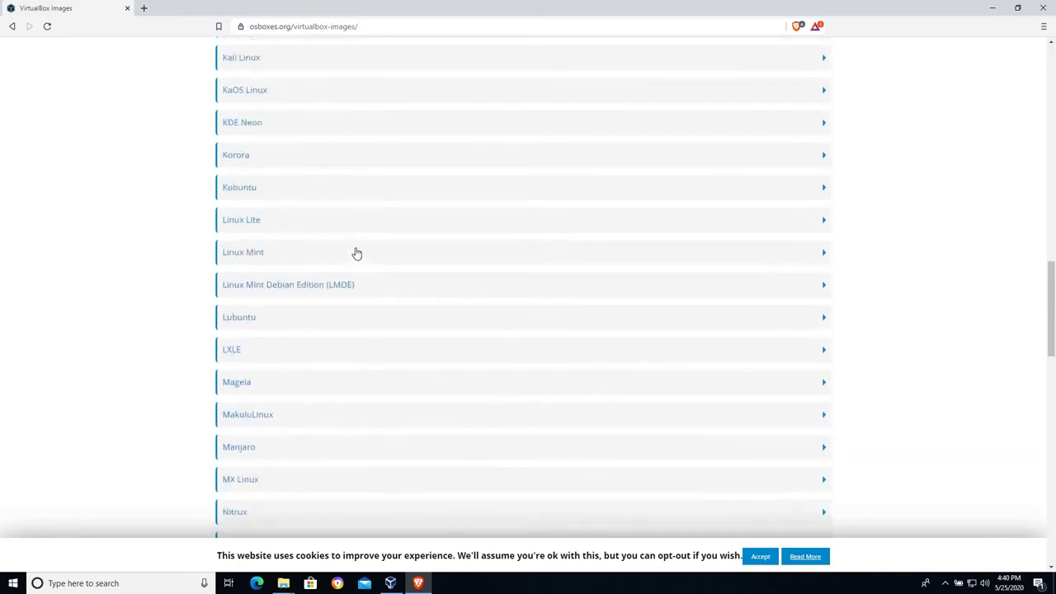
scroll(357, 253, "down", 2)
scroll(254, 253, "up", 4)
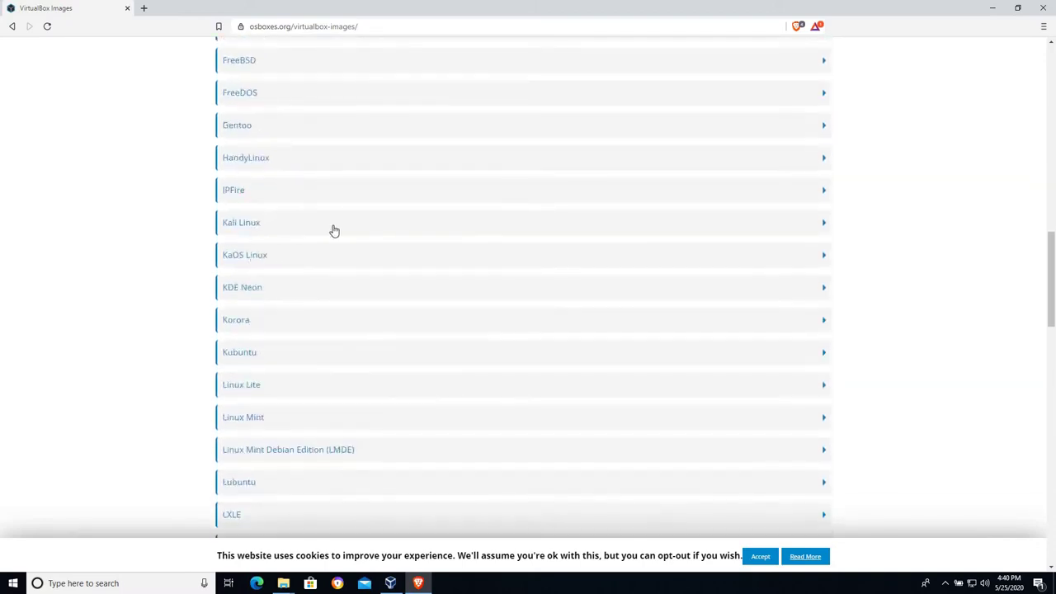
left_click(805, 231)
left_click(778, 234)
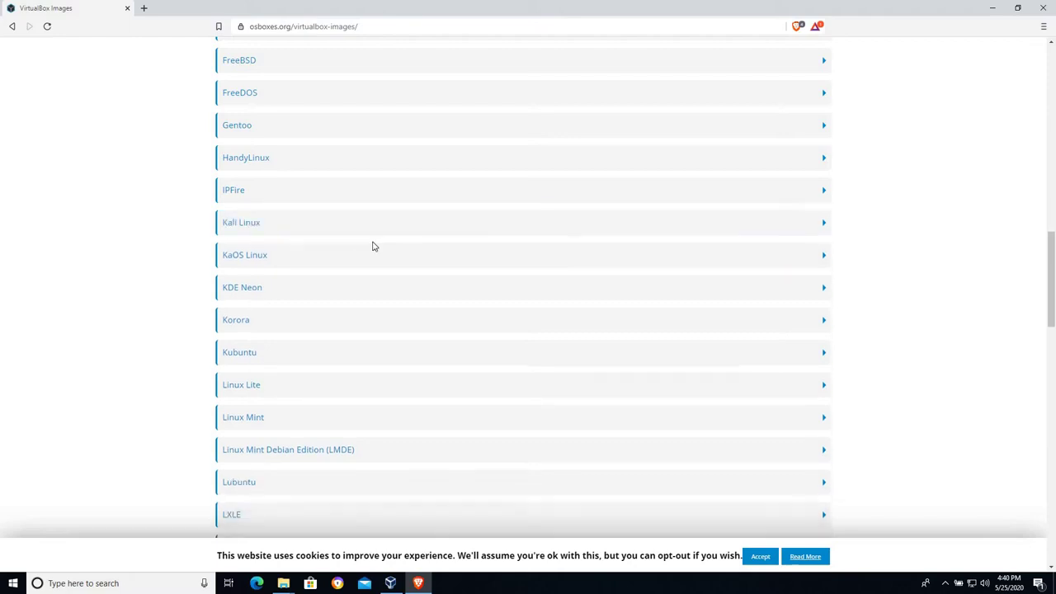
left_click(253, 198)
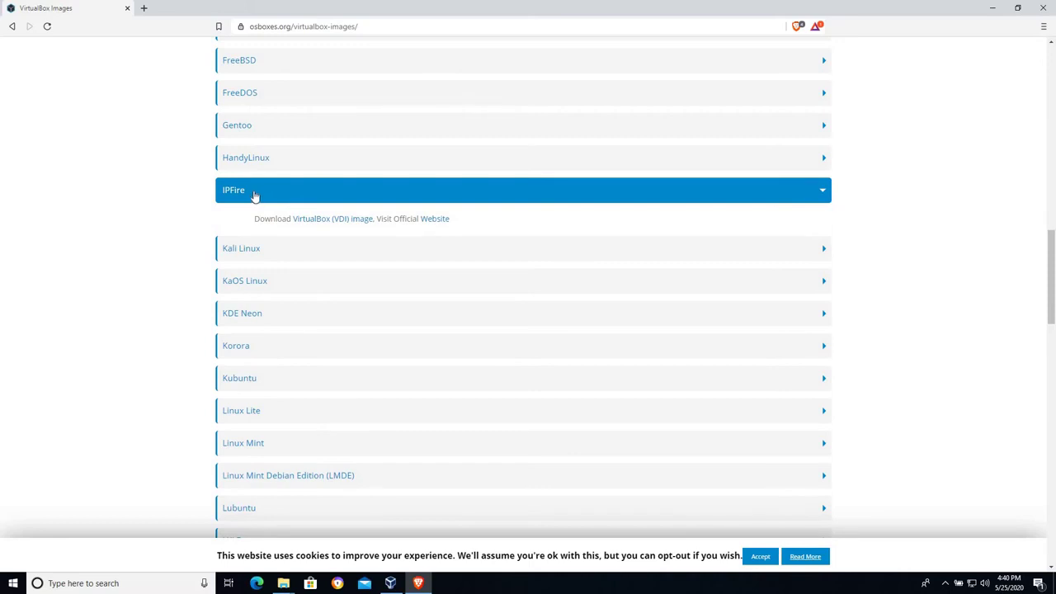
left_click(254, 196)
Expand the Elementary OS and Deepin entries, and open the VirtualBox (VDI) image page for Elementary OS
scroll(453, 364, "up", 1)
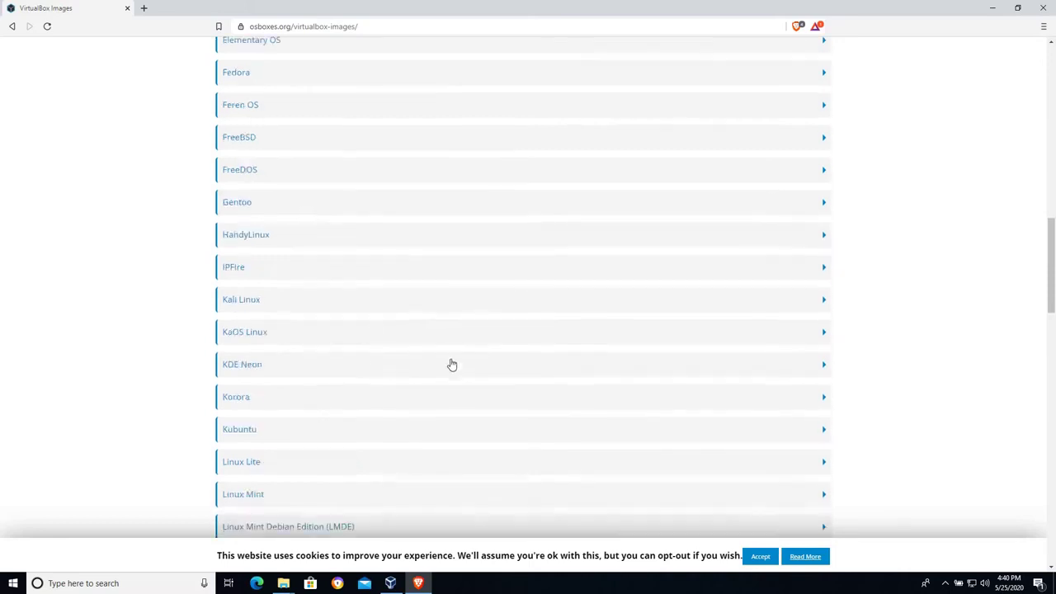
scroll(452, 365, "up", 1)
scroll(261, 277, "up", 1)
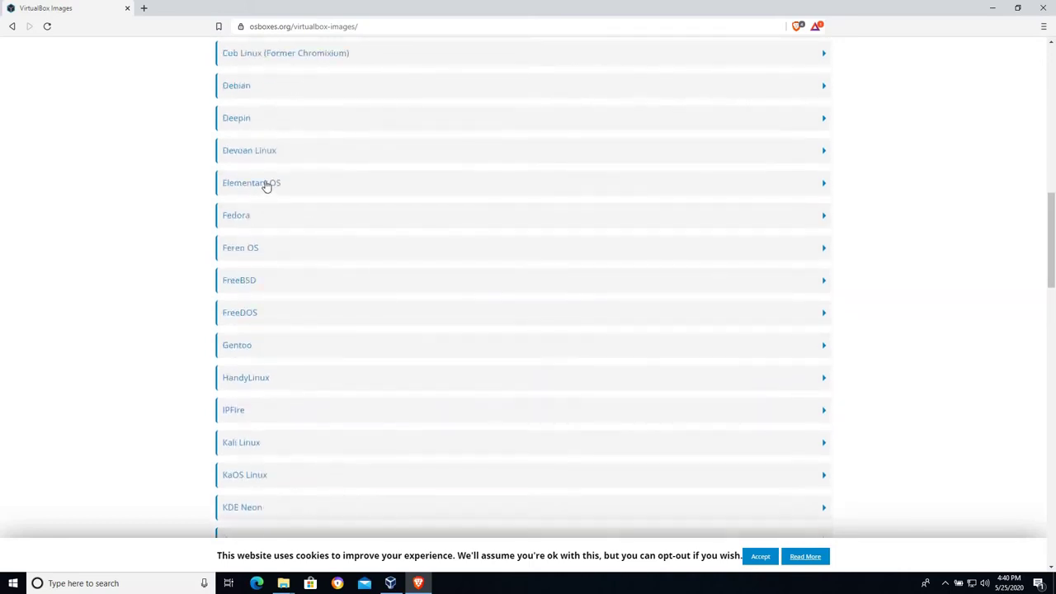
left_click(266, 185)
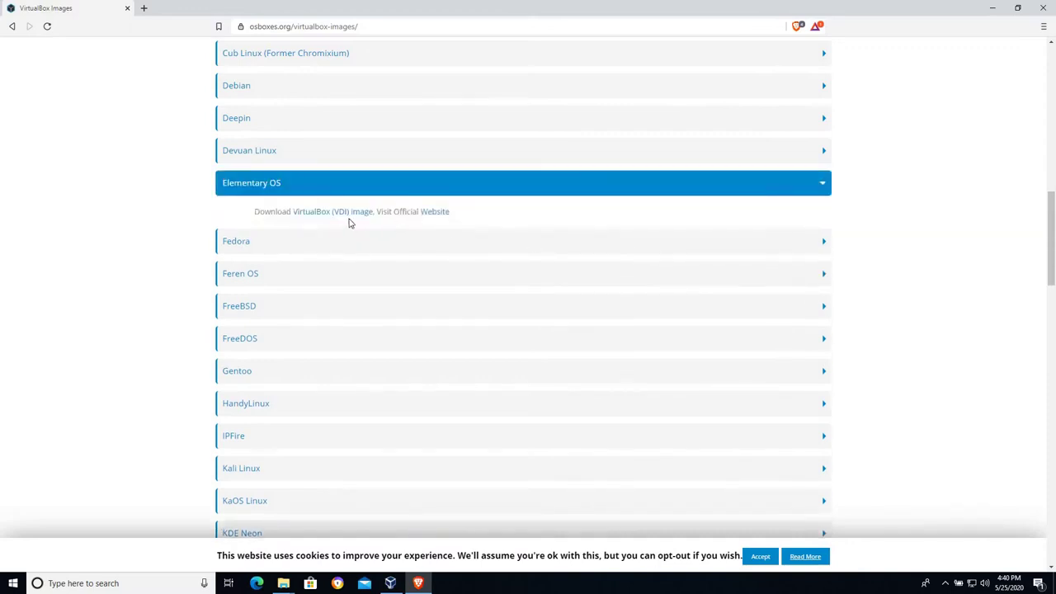
left_click(282, 124)
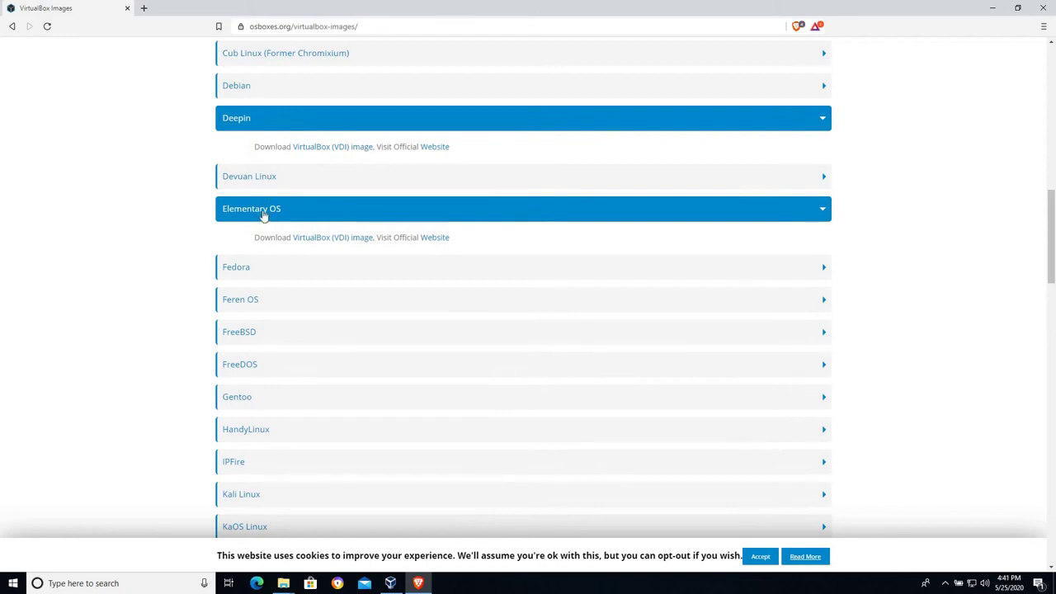
left_click(328, 244)
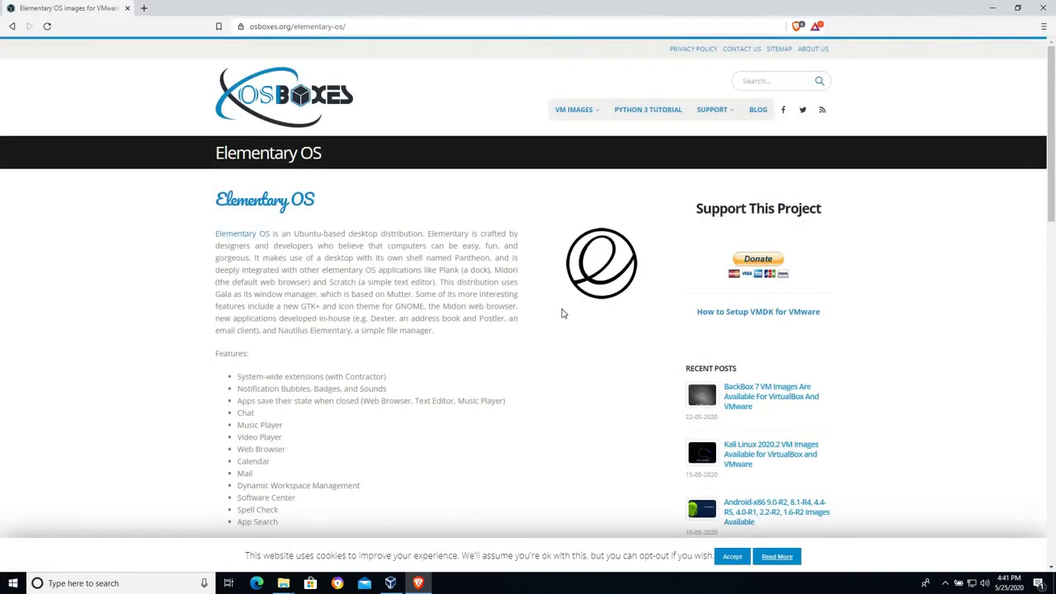
Accept the cookie notice and highlight the SHA256 checksum of the Elementary OS 5.1.4 Hera VirtualBox image
scroll(539, 330, "down", 2)
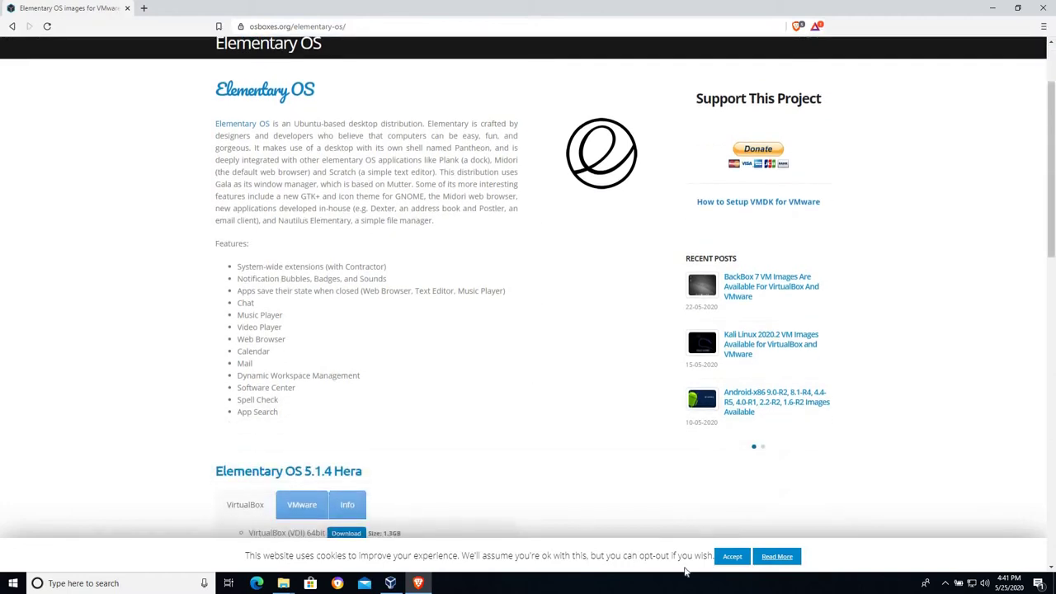
left_click(732, 556)
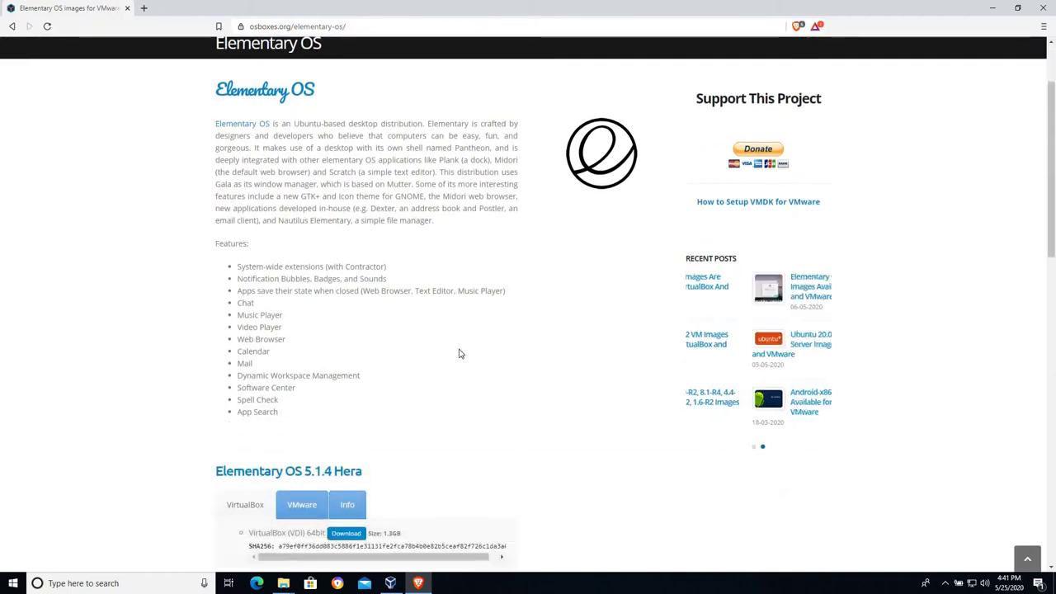
scroll(460, 353, "down", 2)
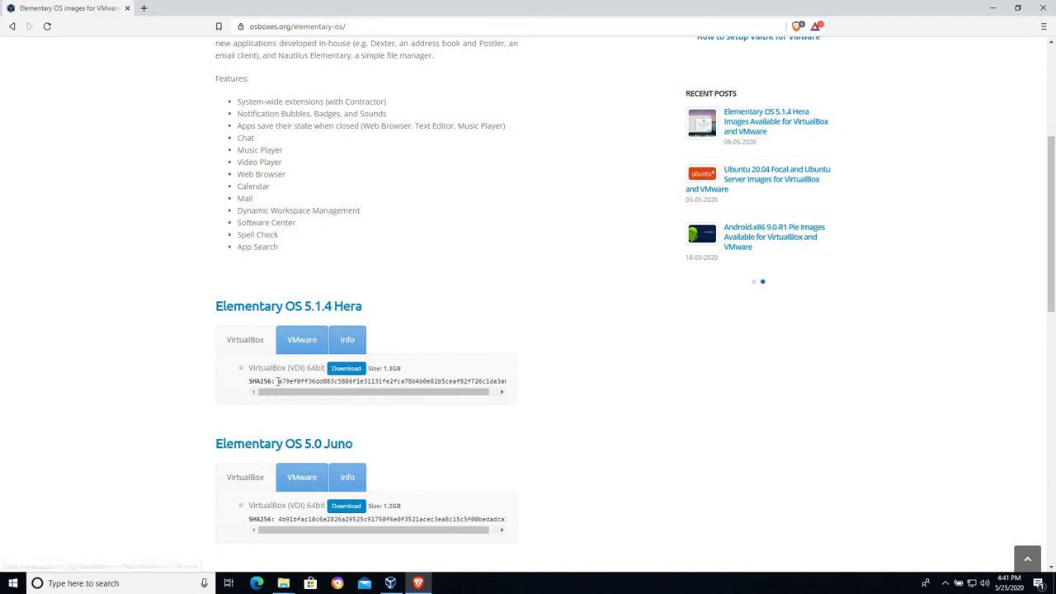
left_click_drag(277, 381, 523, 382)
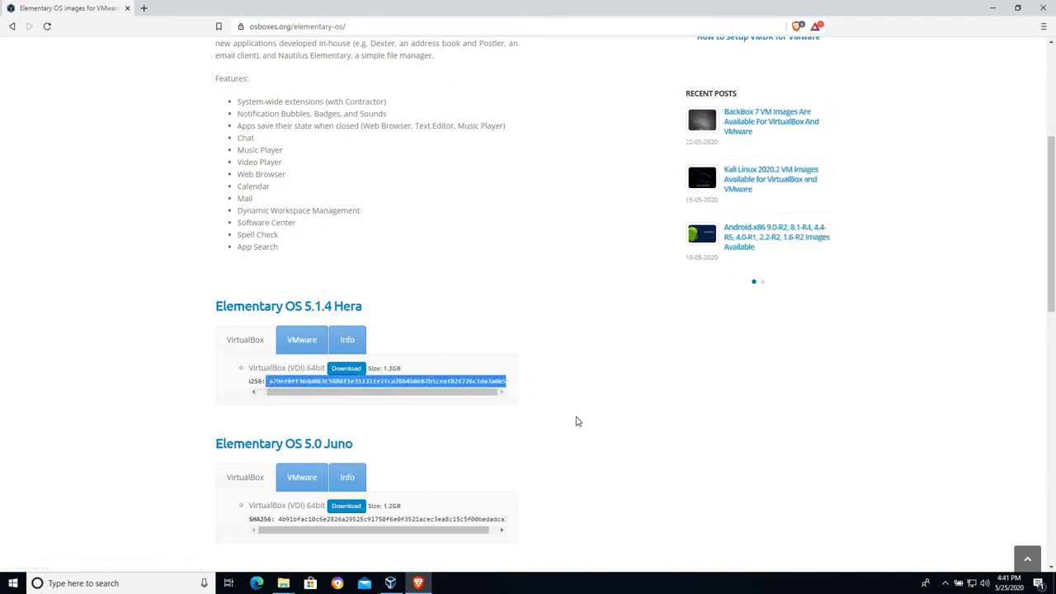
Review the Elementary OS releases available for VirtualBox, including their download sizes and older versions
scroll(586, 425, "down", 2)
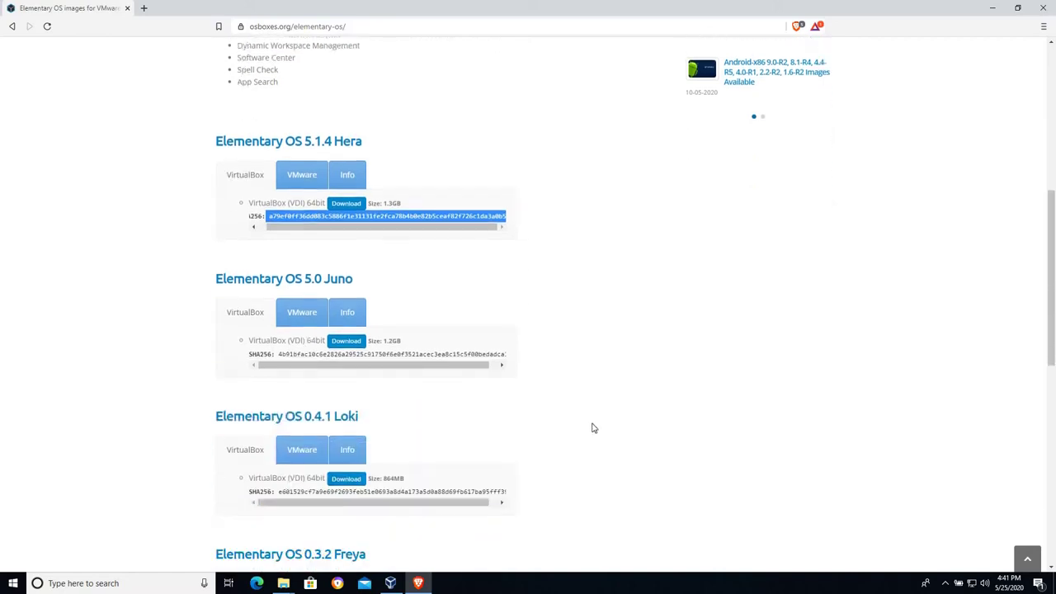
scroll(596, 421, "down", 2)
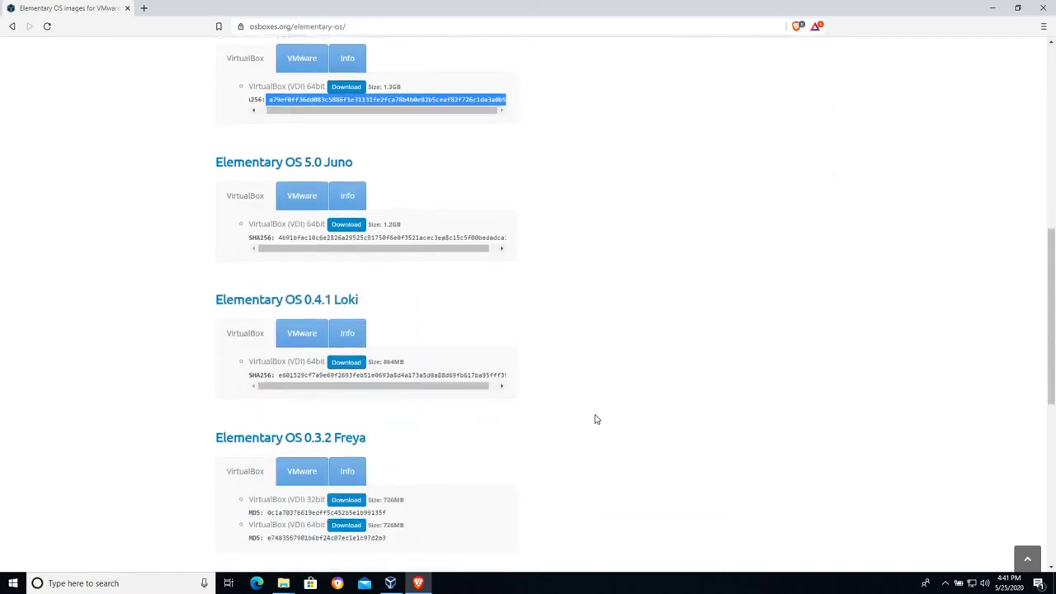
scroll(577, 415, "up", 2)
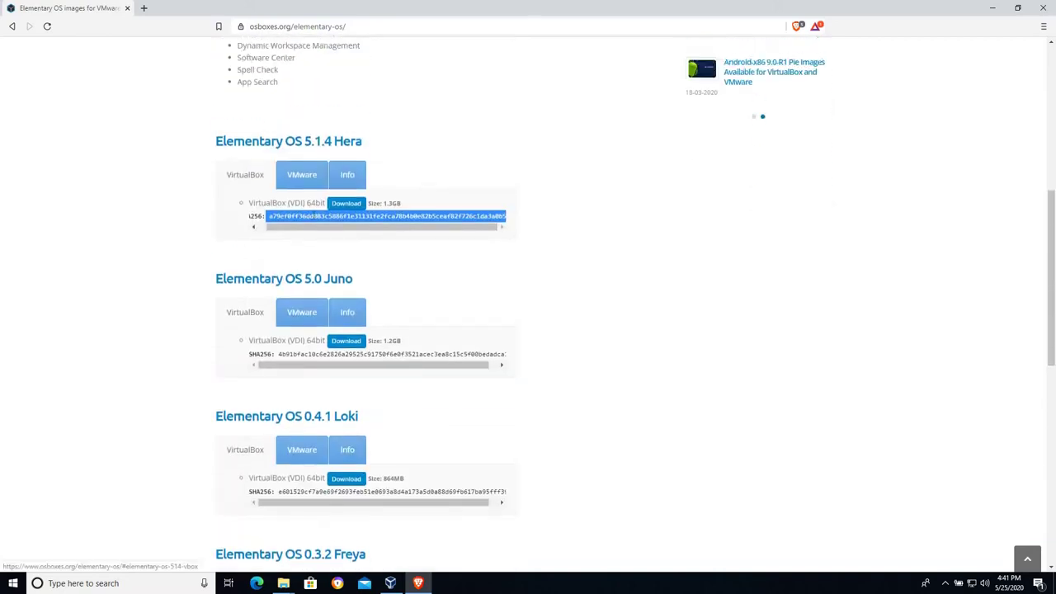
scroll(571, 284, "up", 5)
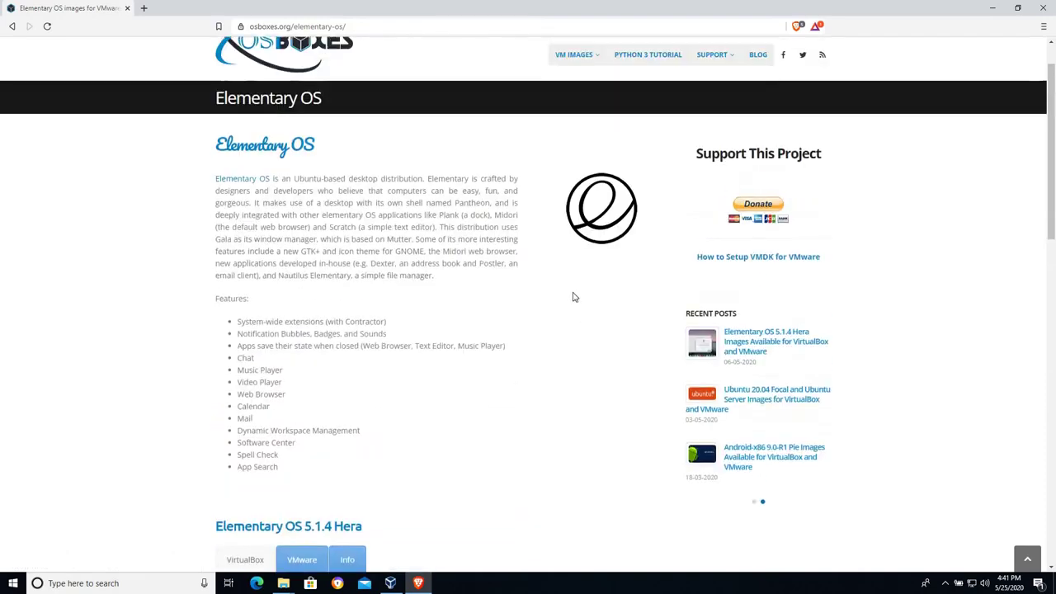
scroll(651, 366, "down", 8)
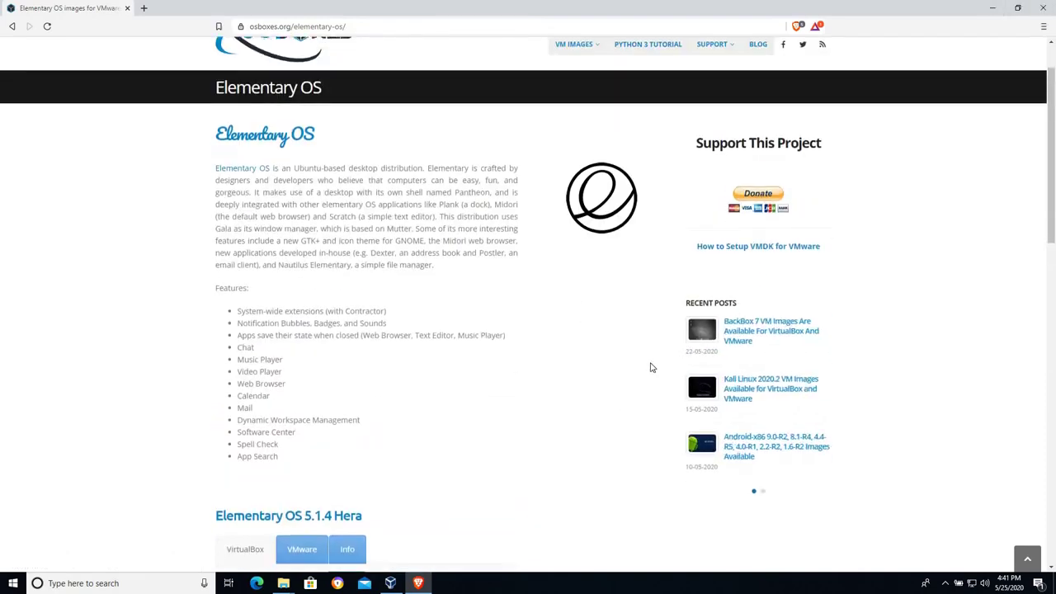
scroll(652, 366, "down", 4)
scroll(639, 364, "up", 7)
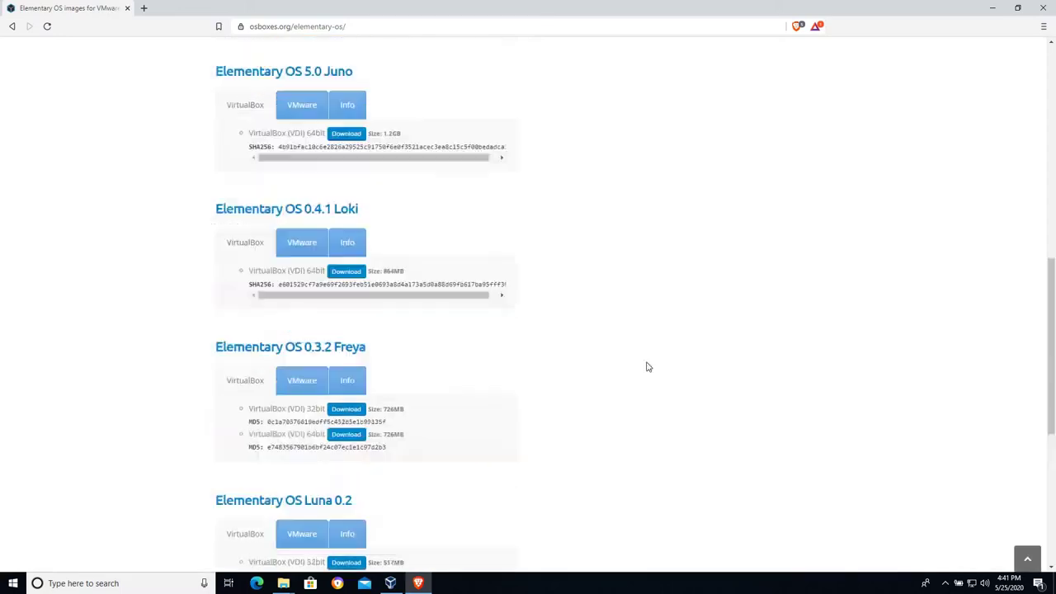
scroll(637, 364, "up", 1)
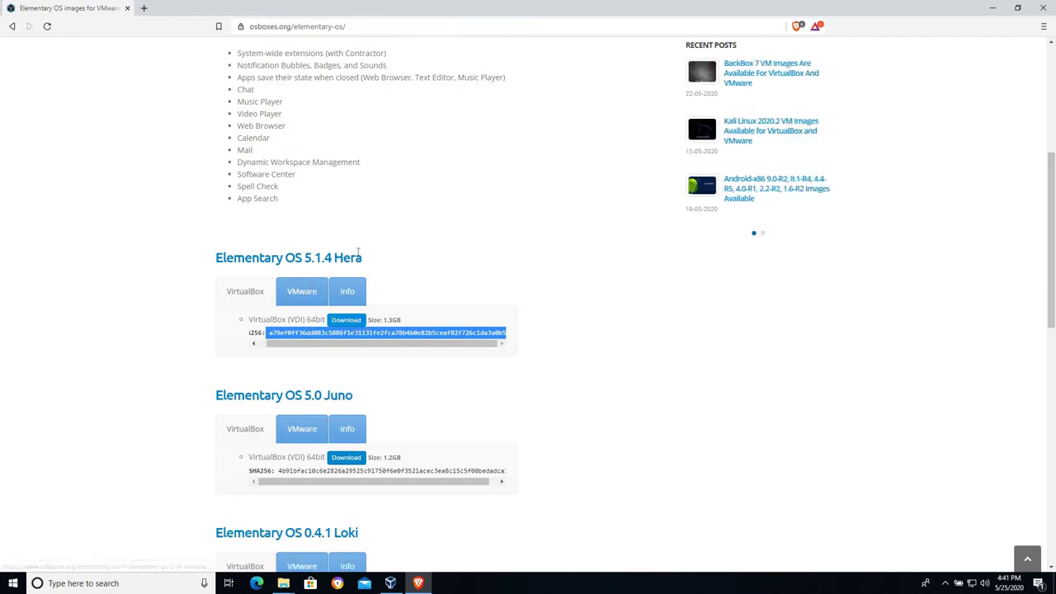
Start downloading the 64-bit Elementary OS 5.1.4 Hera VDI and choose Lesson_VMs\Virtual_Machine_Folder on Local Disk (E:) as the save location
left_click(342, 321)
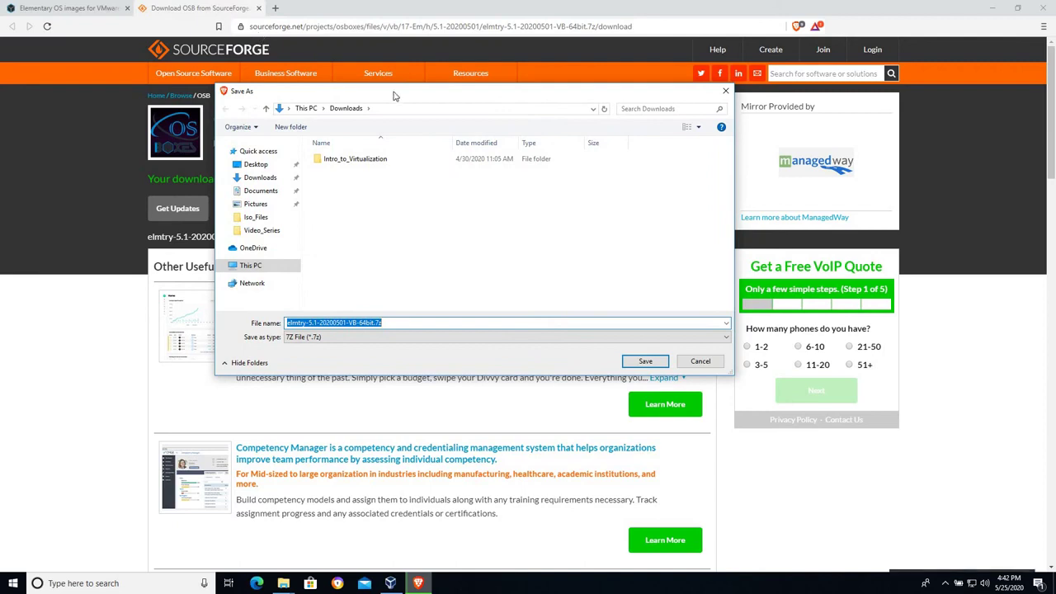
left_click(307, 110)
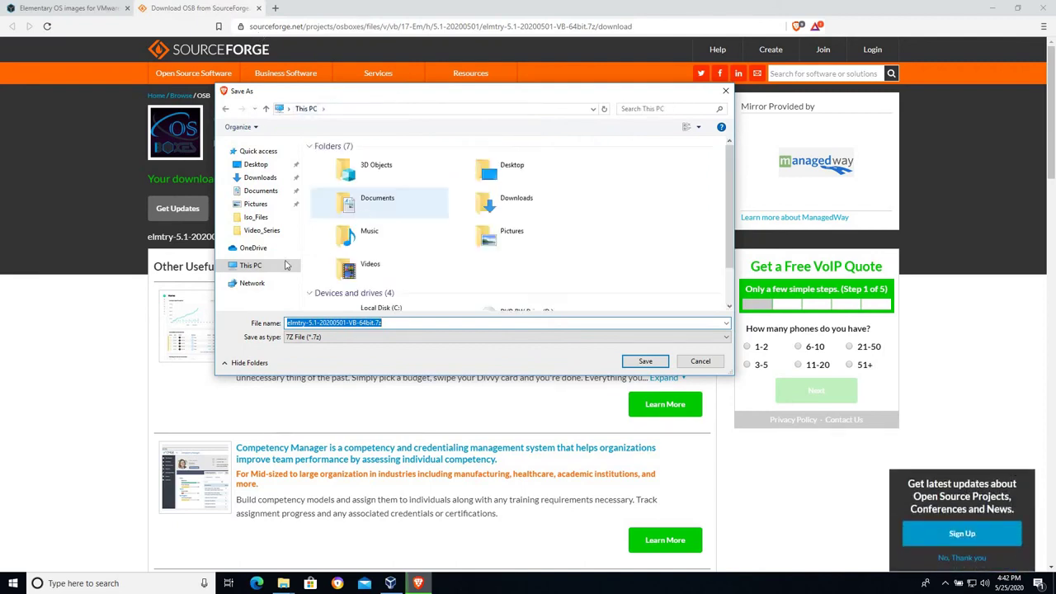
scroll(485, 218, "down", 2)
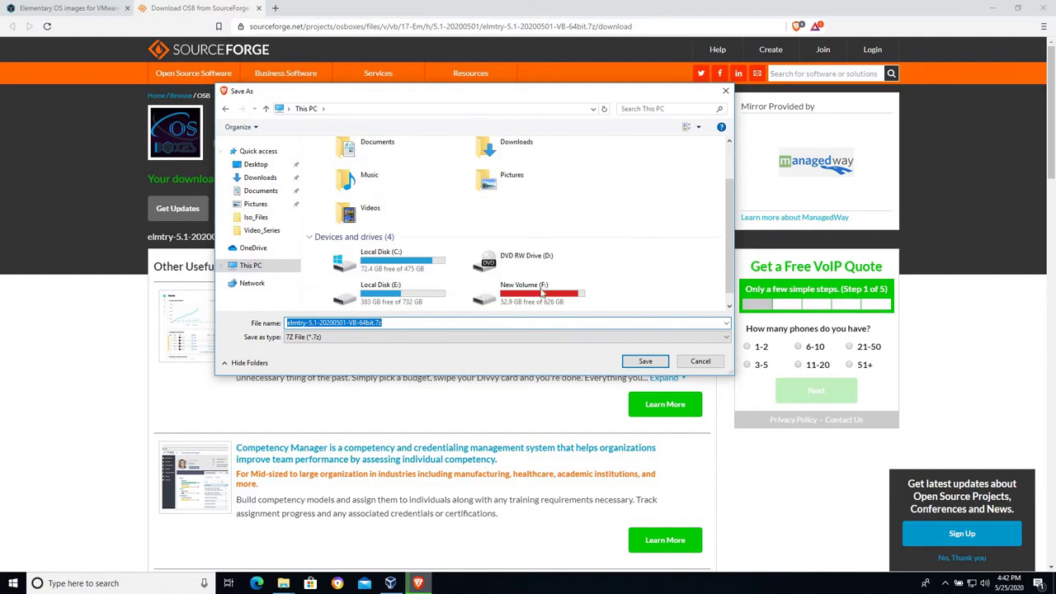
left_click(395, 297)
double_click(394, 297)
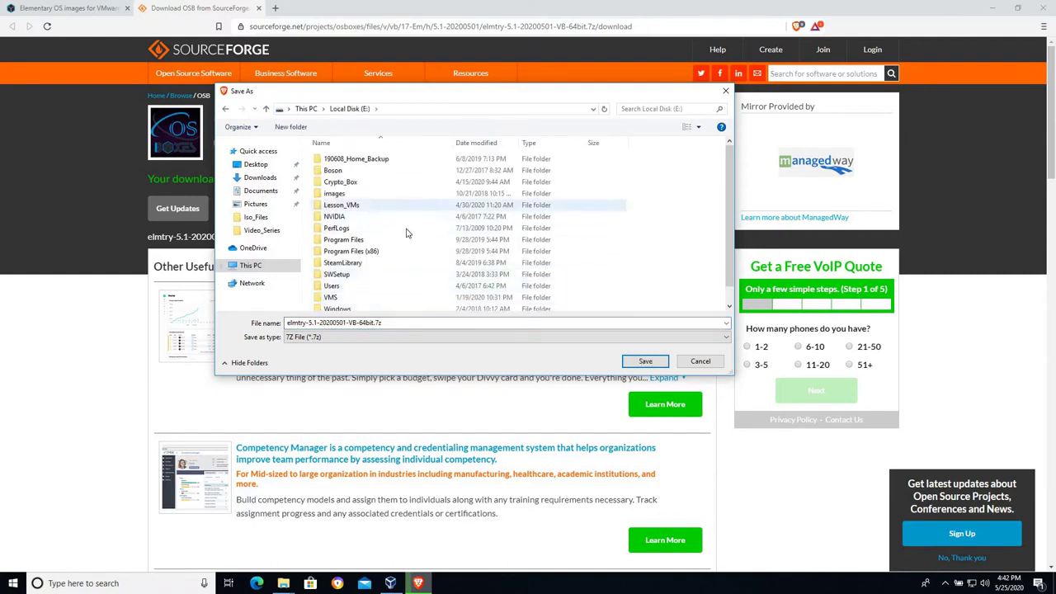
double_click(371, 206)
double_click(335, 171)
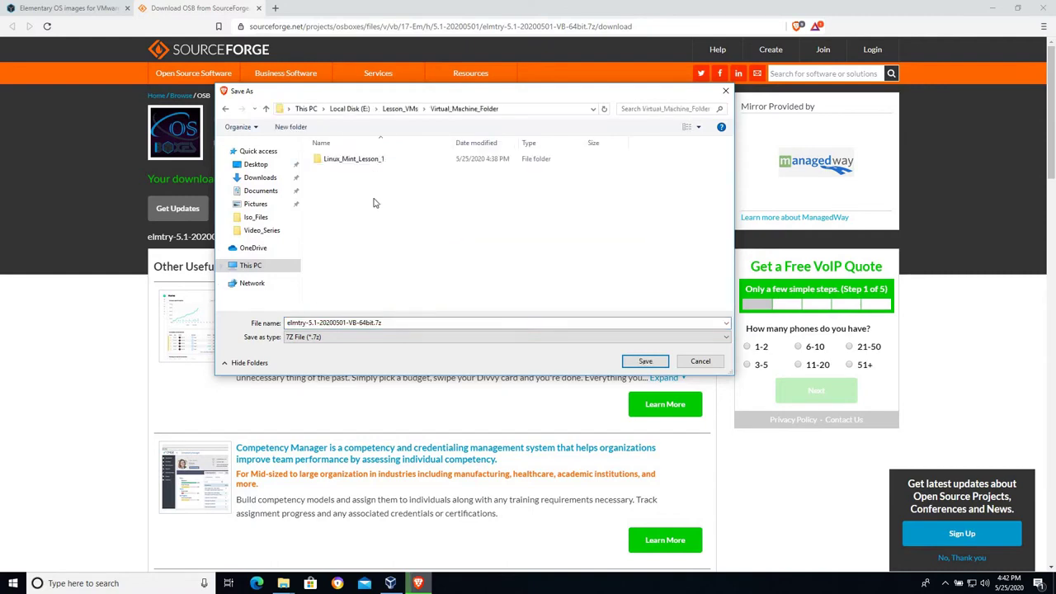
Create a folder named Elementary_Linux in Virtual_Machine_Folder and save elmtry-5.1-20200501-VB-64bit.7z inside it
right_click(378, 202)
mouse_move(401, 302)
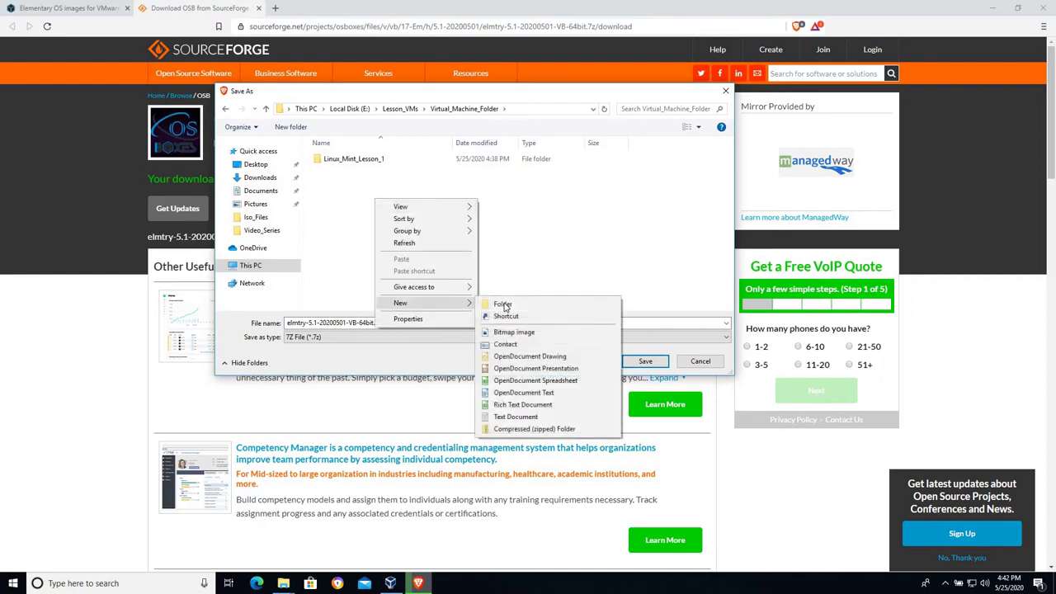
left_click(503, 305)
type("El")
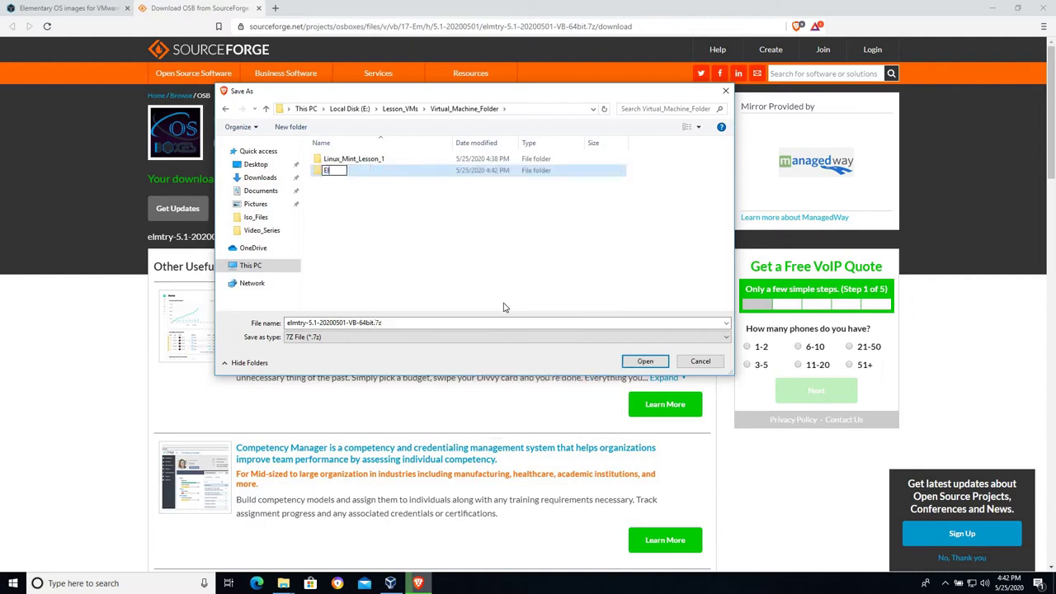
type("ementary_Linux")
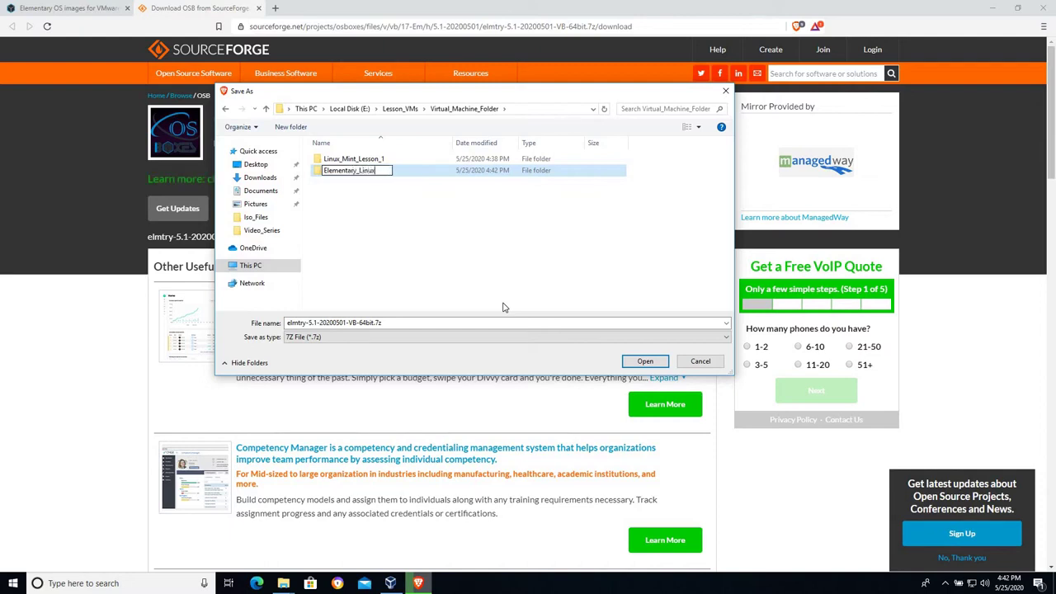
key("Return")
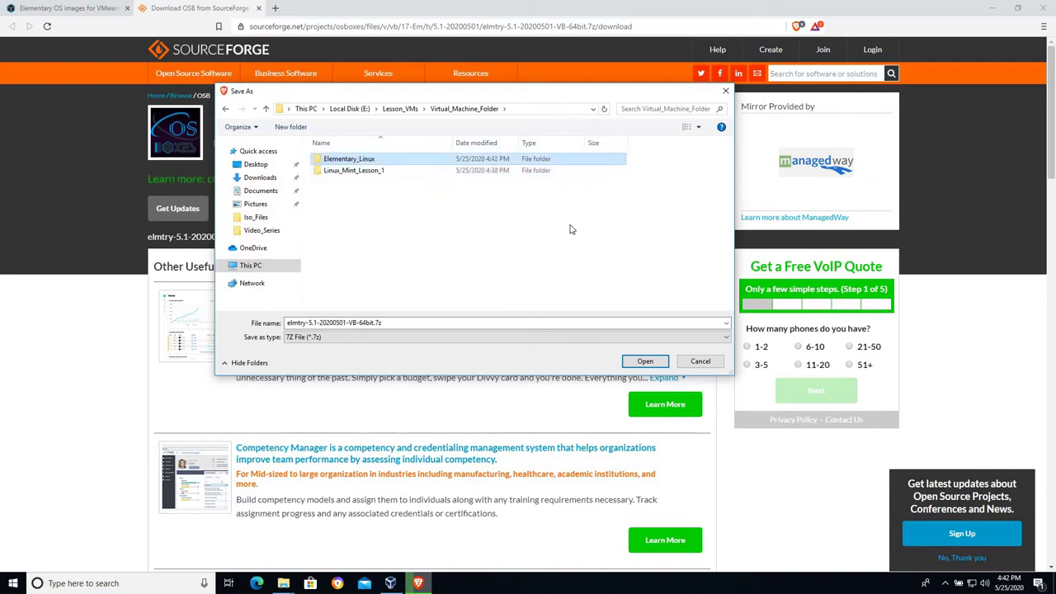
double_click(346, 161)
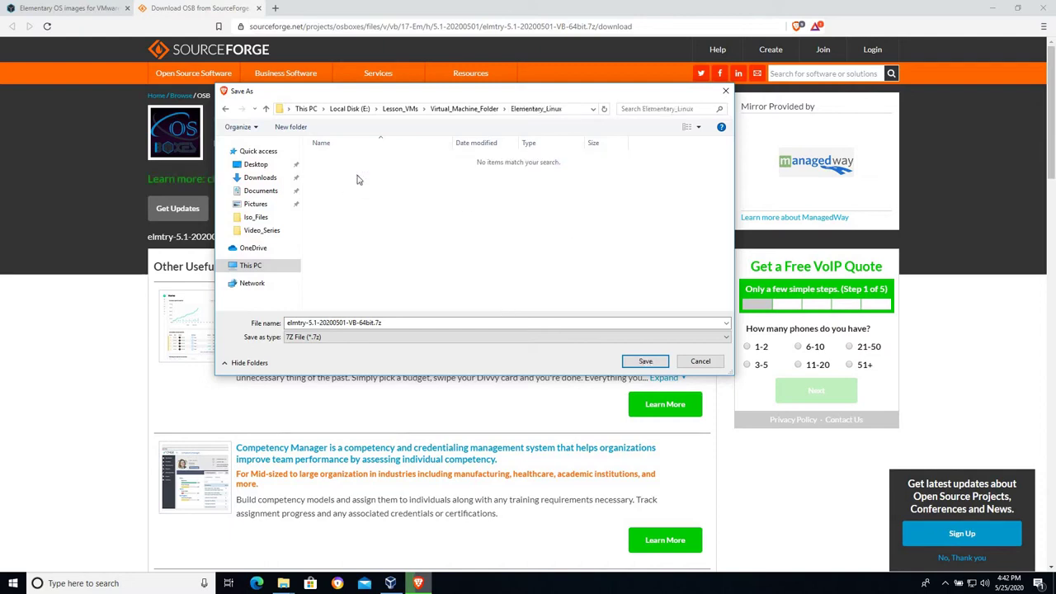
left_click(381, 325)
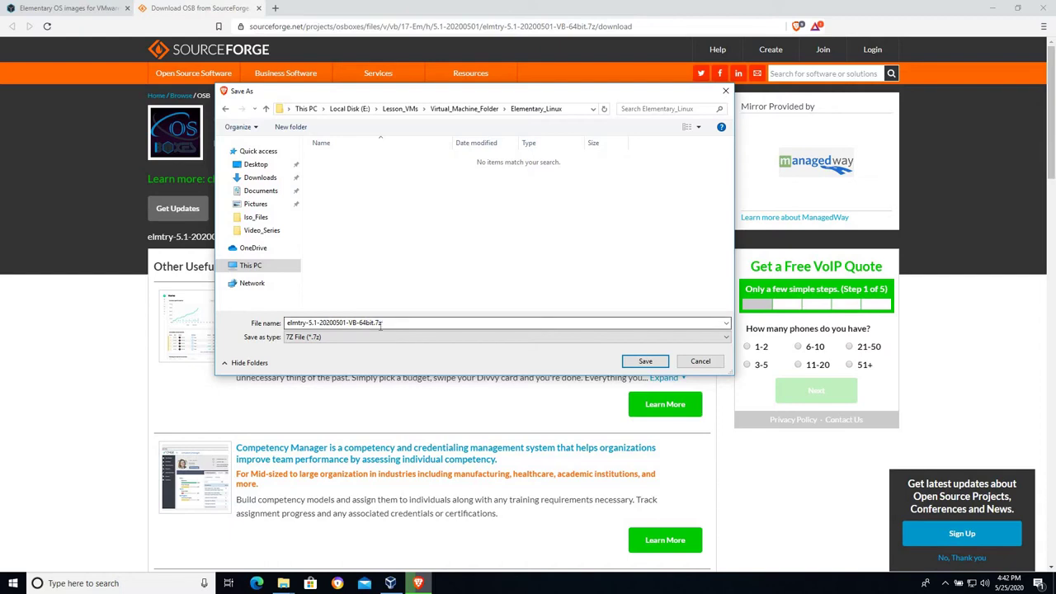
left_click(641, 364)
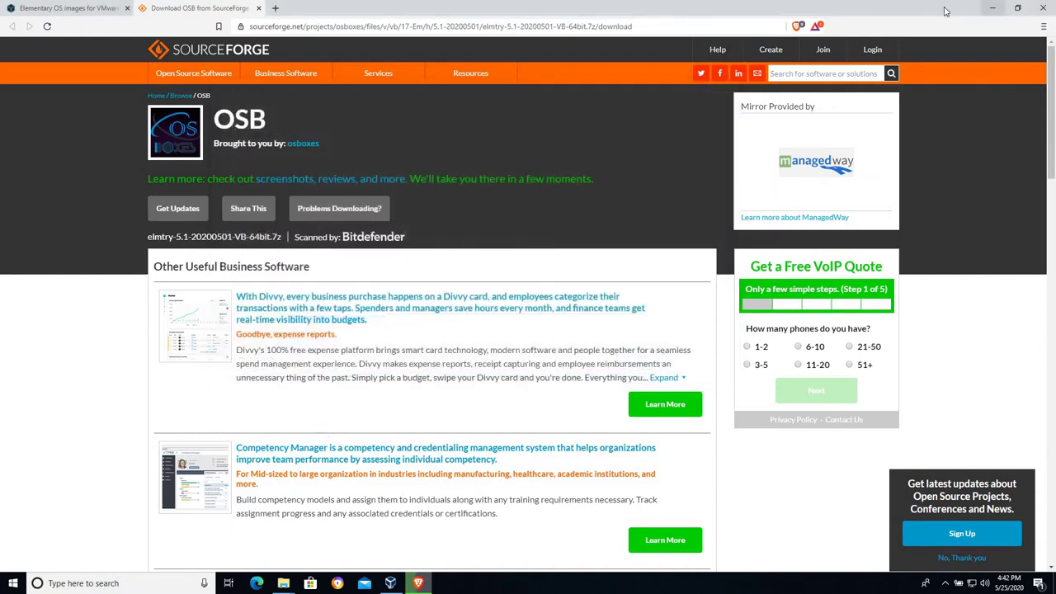
Shrink the browser window, and extract elmtry-5.1-20200501-VB-64bit.7z with 7-Zip into its own subfolder of Elementary_Linux
left_click_drag(926, 19, 551, 51)
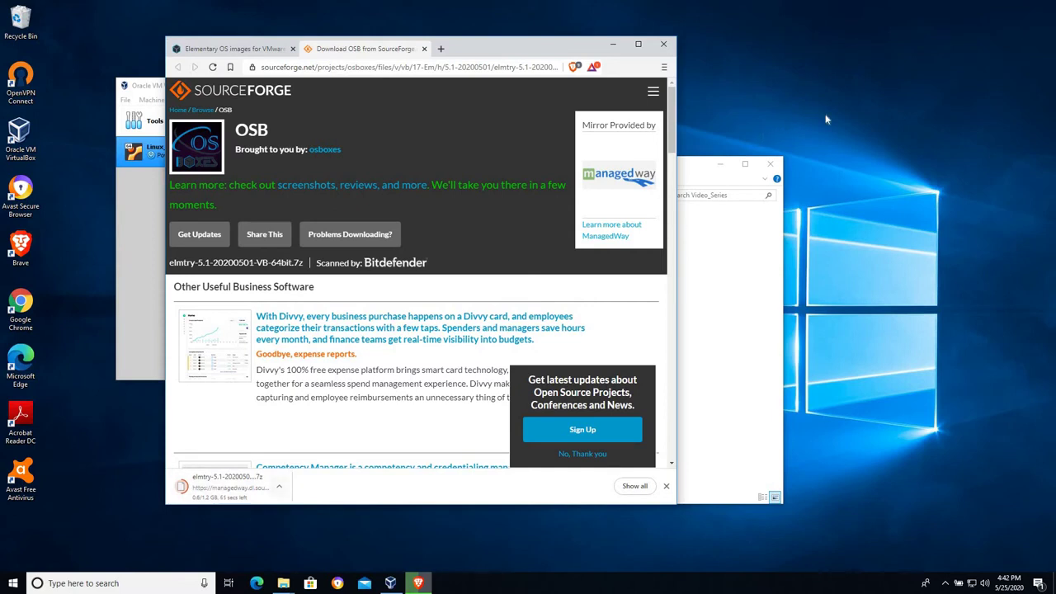
left_click(852, 120)
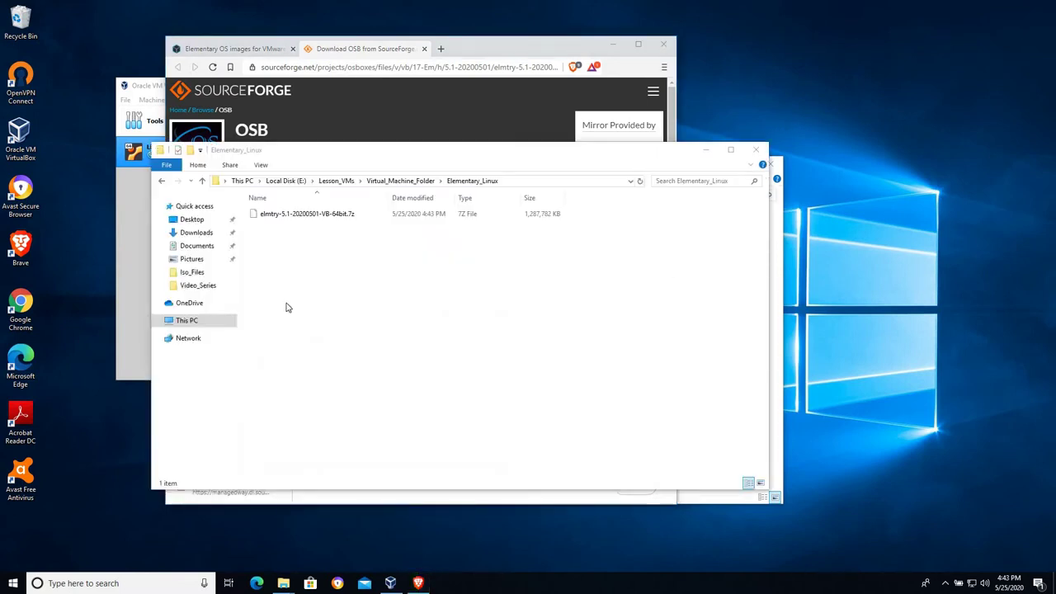
right_click(334, 214)
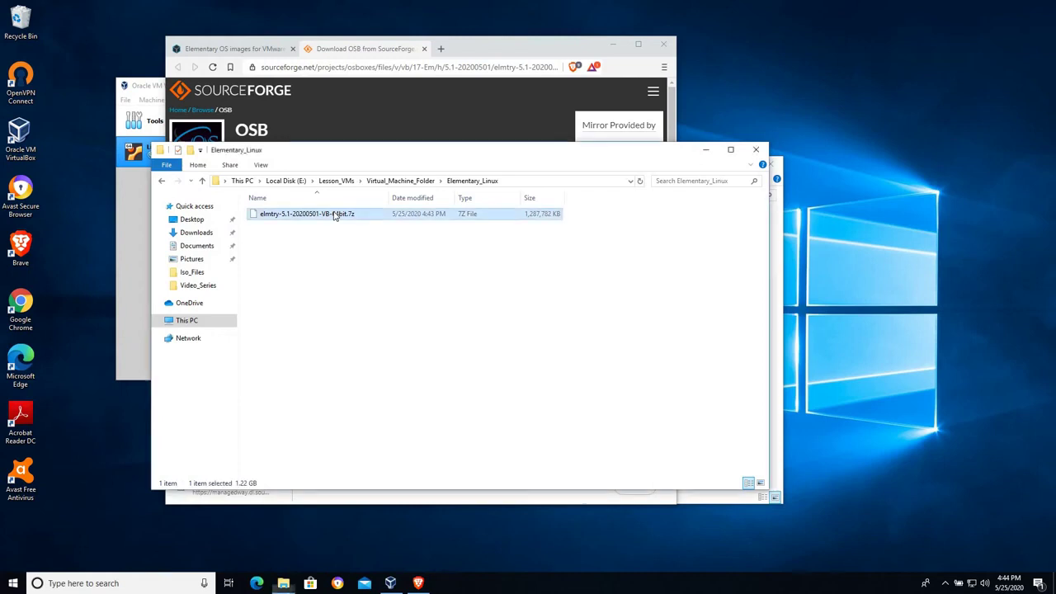
mouse_move(361, 232)
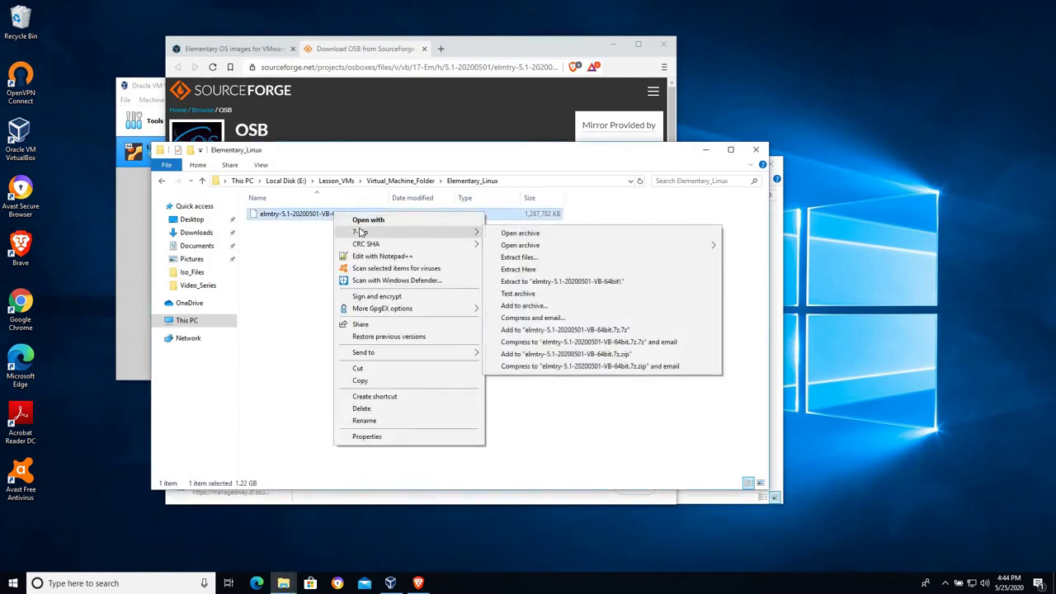
left_click(520, 258)
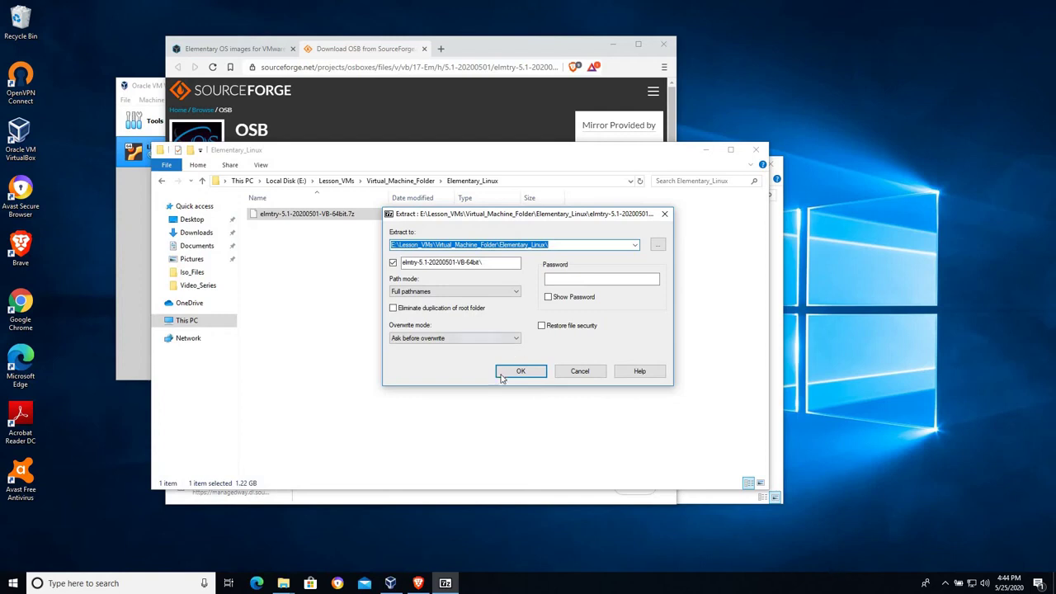
left_click(525, 373)
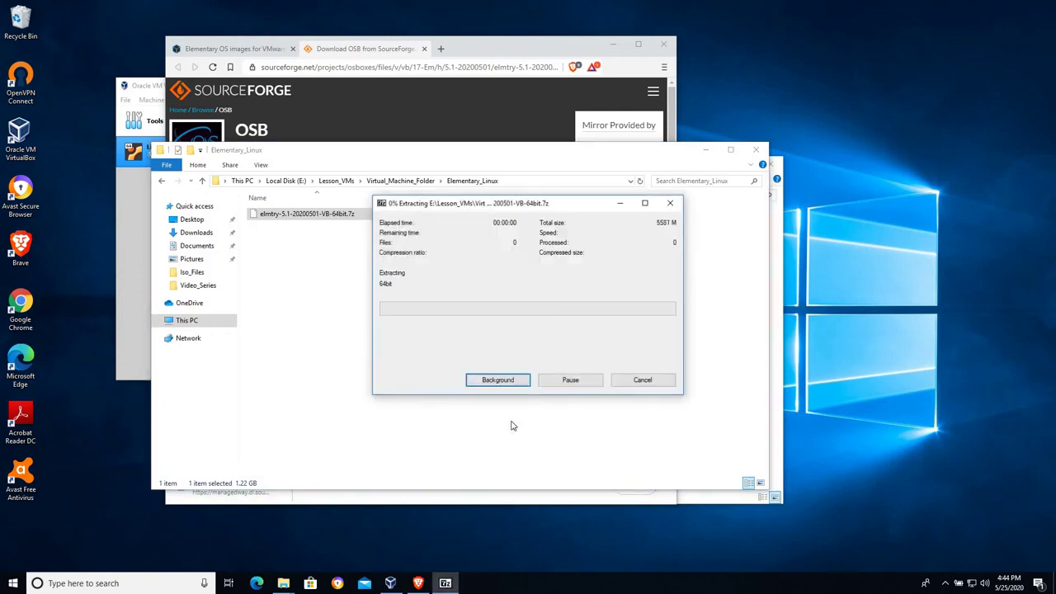
left_click(845, 263)
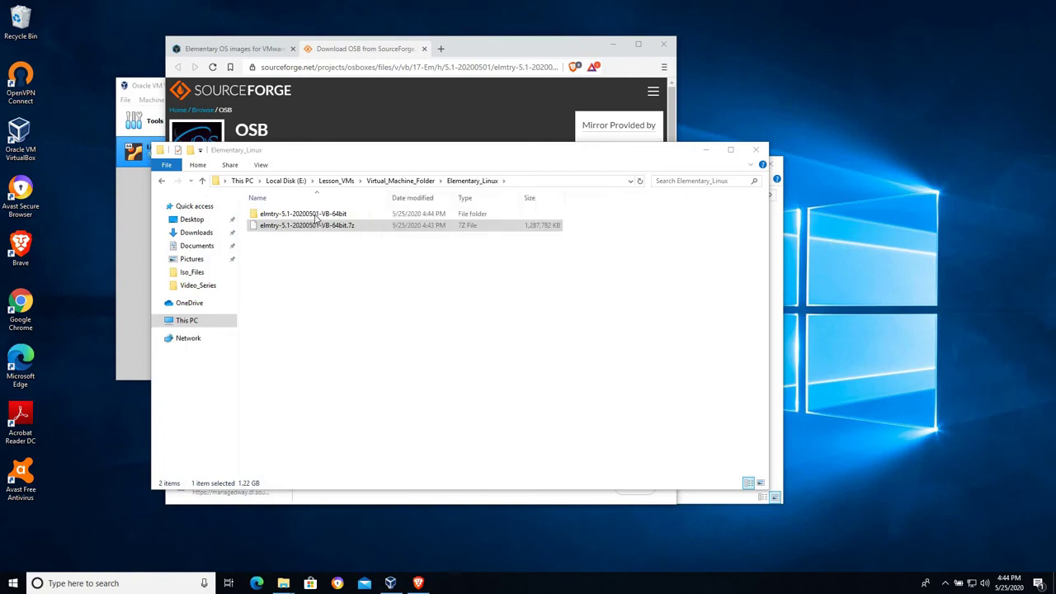
Open the extracted elmtry-5.1-20200501-VB-64bit folder and its 64bit subfolder to locate the VDI file
left_click(317, 216)
double_click(262, 215)
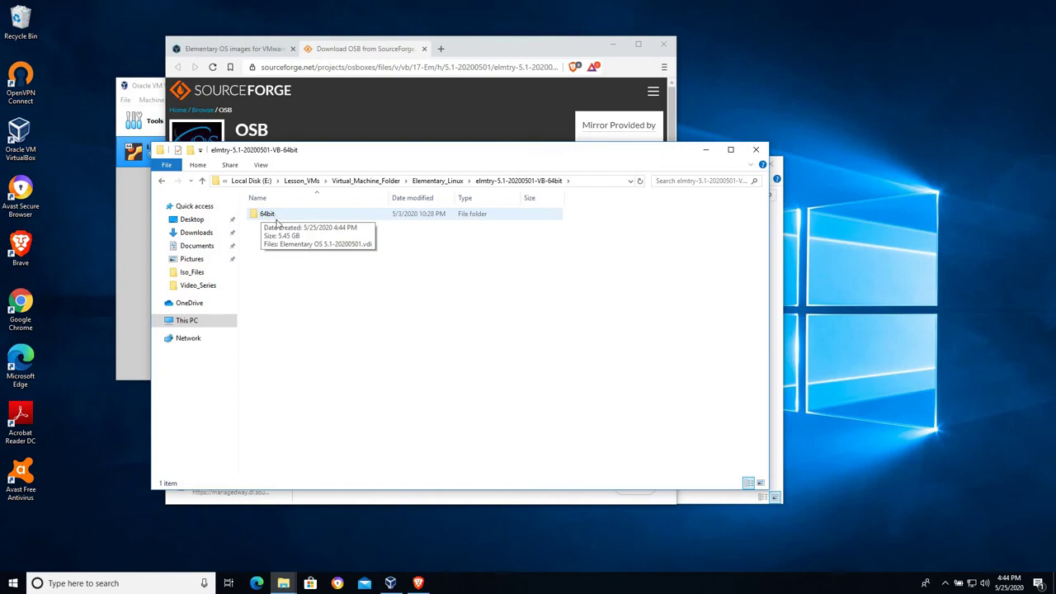
double_click(275, 219)
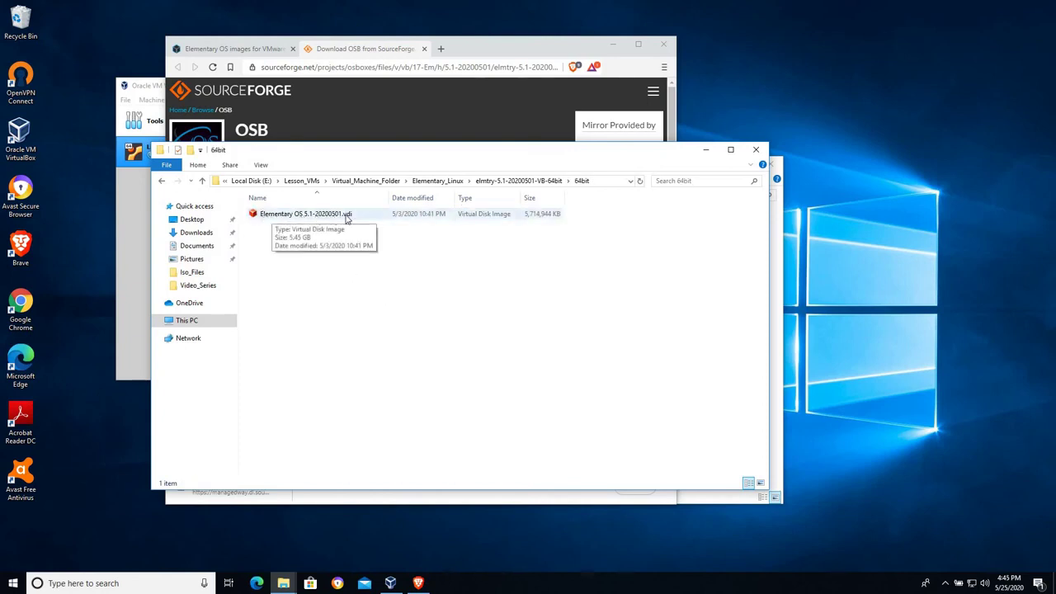
In VirtualBox, start a new virtual machine in guided mode named Elementary_Linux, accepting Linux 2.6 / 3.x / 4.x (64-bit)
left_click(144, 85)
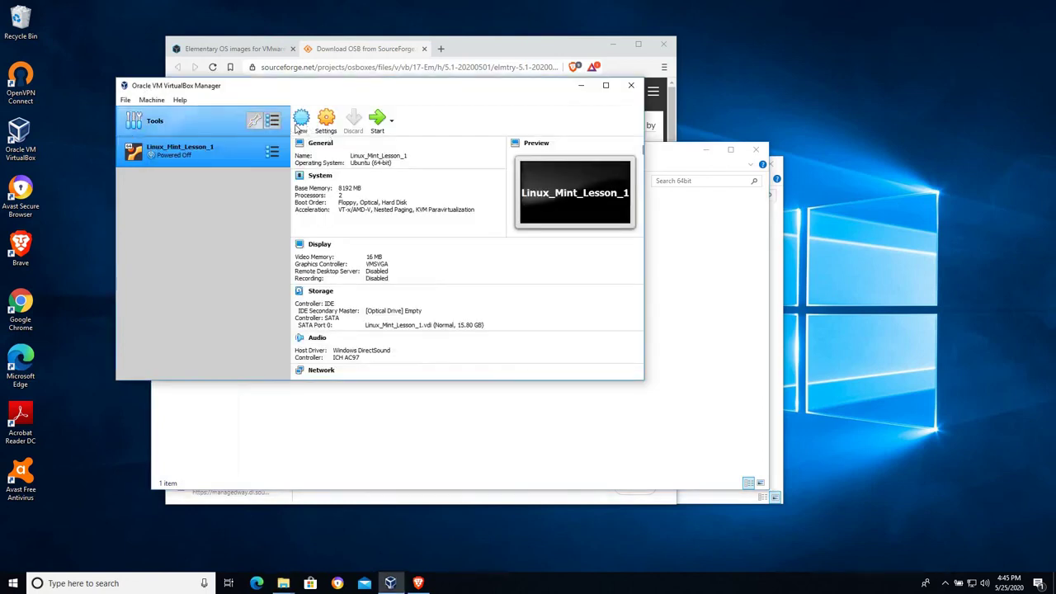
key("ctrl+n")
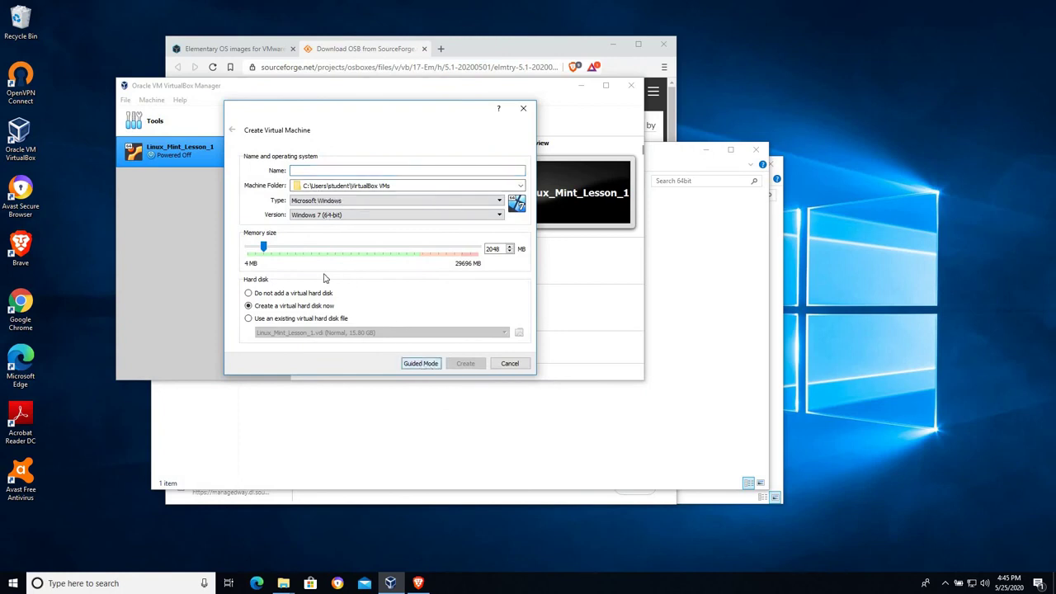
left_click(421, 363)
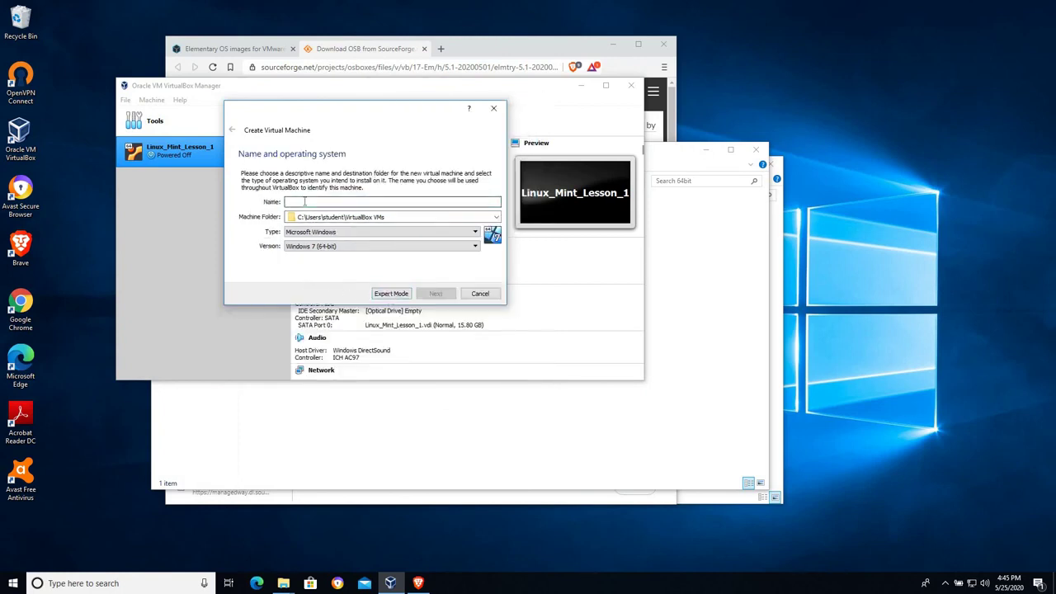
type("Eleme")
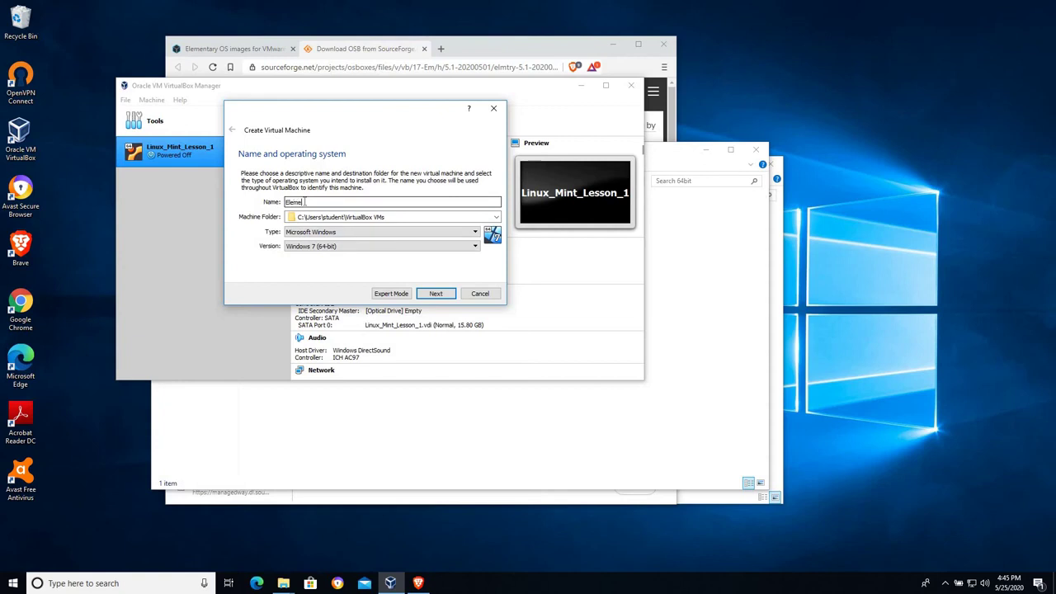
type("ntary_Linux")
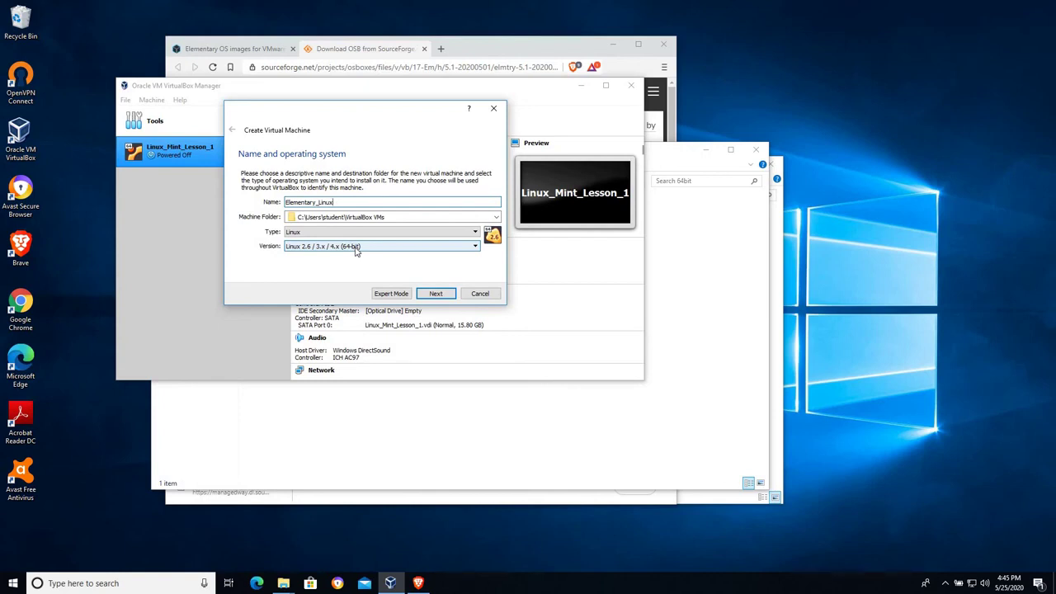
left_click(440, 297)
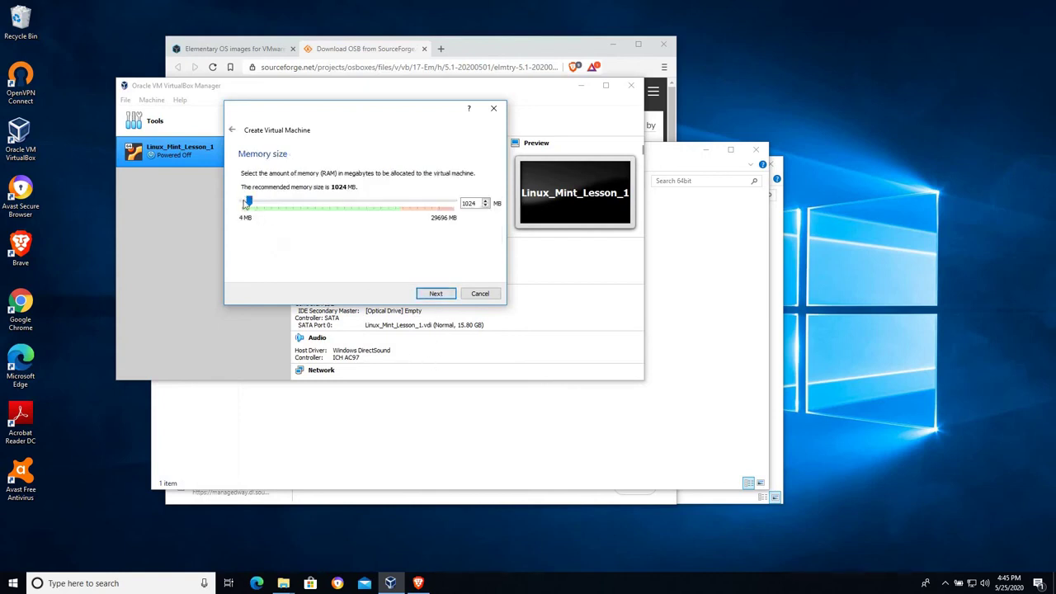
Set the new virtual machine's memory size to 8192 MB and continue to the hard disk options
left_click_drag(256, 208, 300, 207)
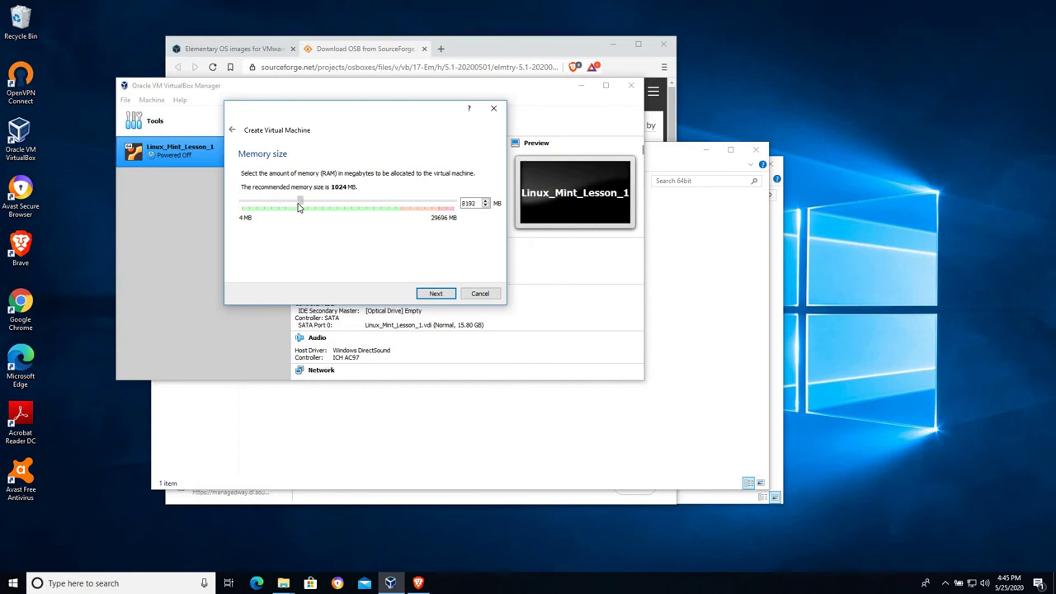
double_click(453, 203)
left_click(436, 294)
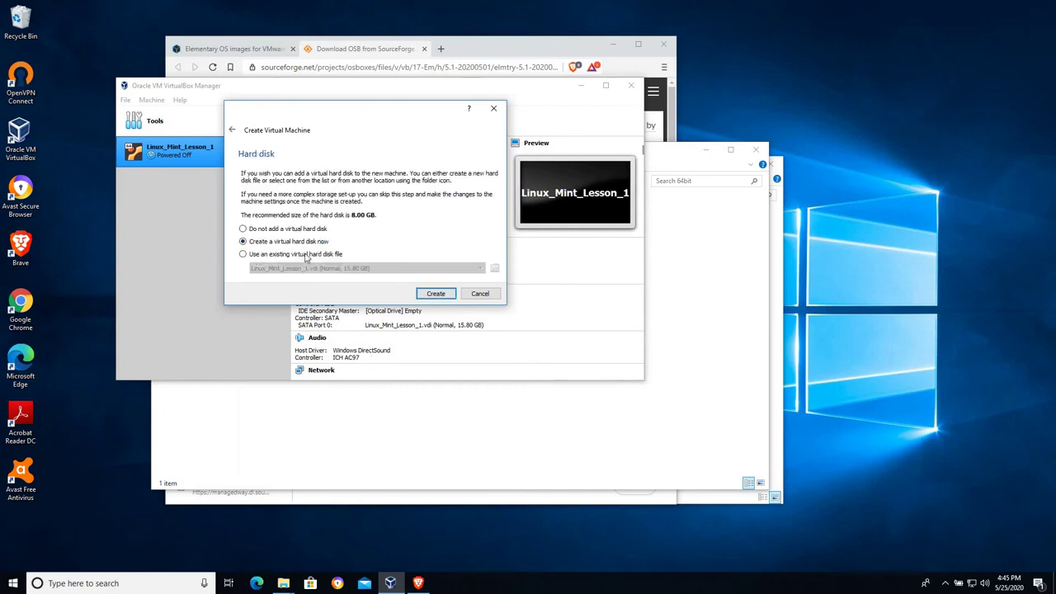
Choose to use an existing virtual hard disk file, start adding a disk image, and limit the file types to VDI (*.vdi)
left_click(251, 255)
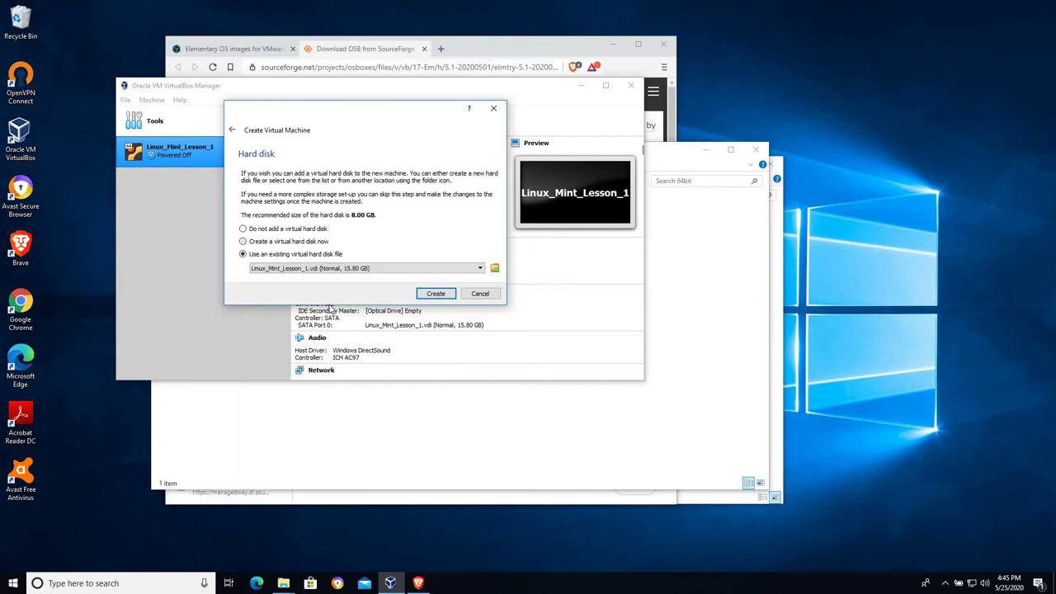
left_click(495, 268)
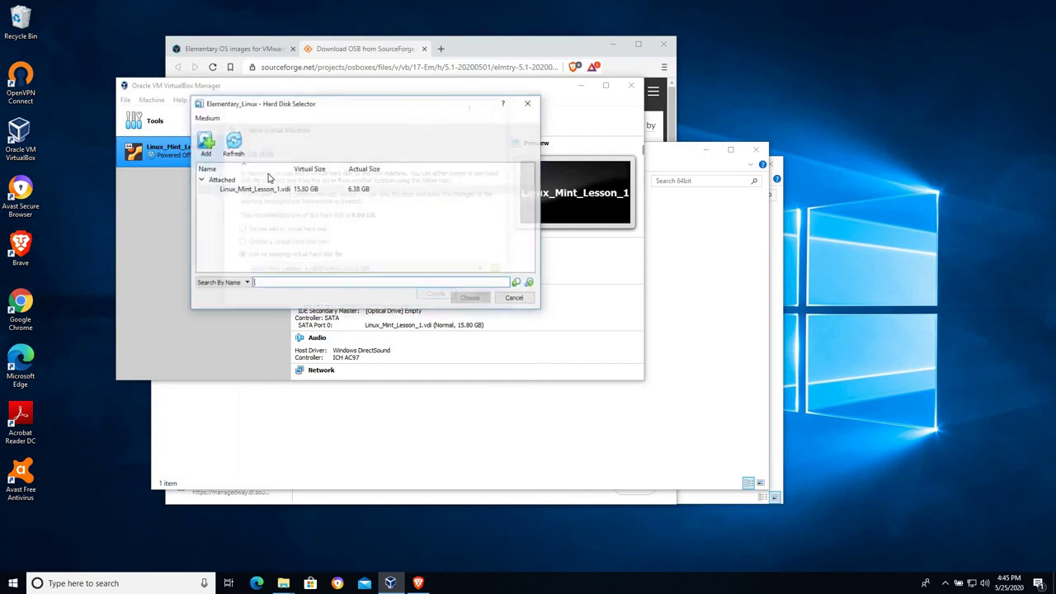
left_click(205, 146)
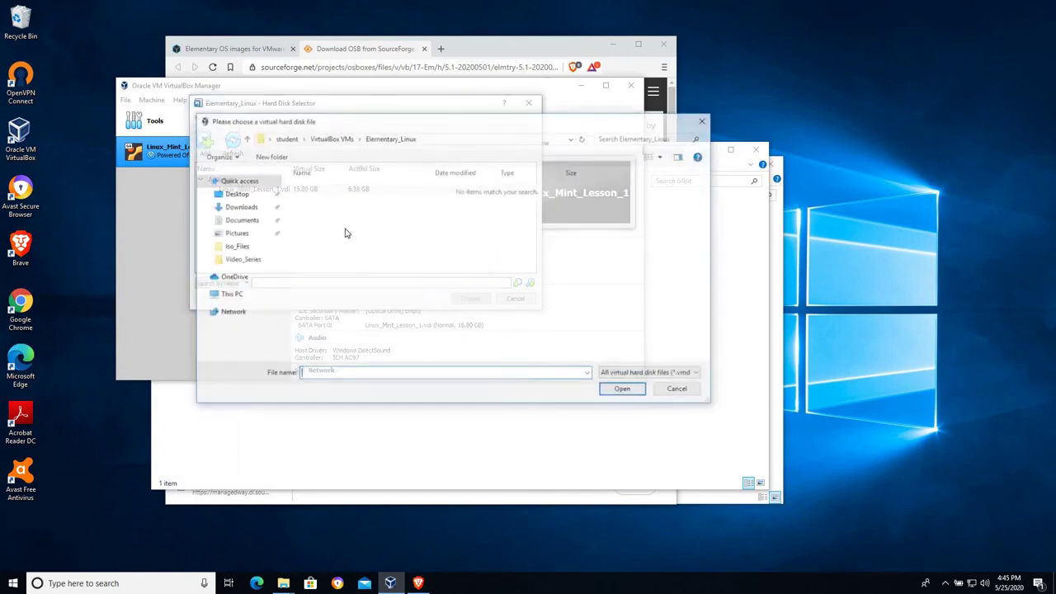
left_click(331, 139)
left_click(330, 189)
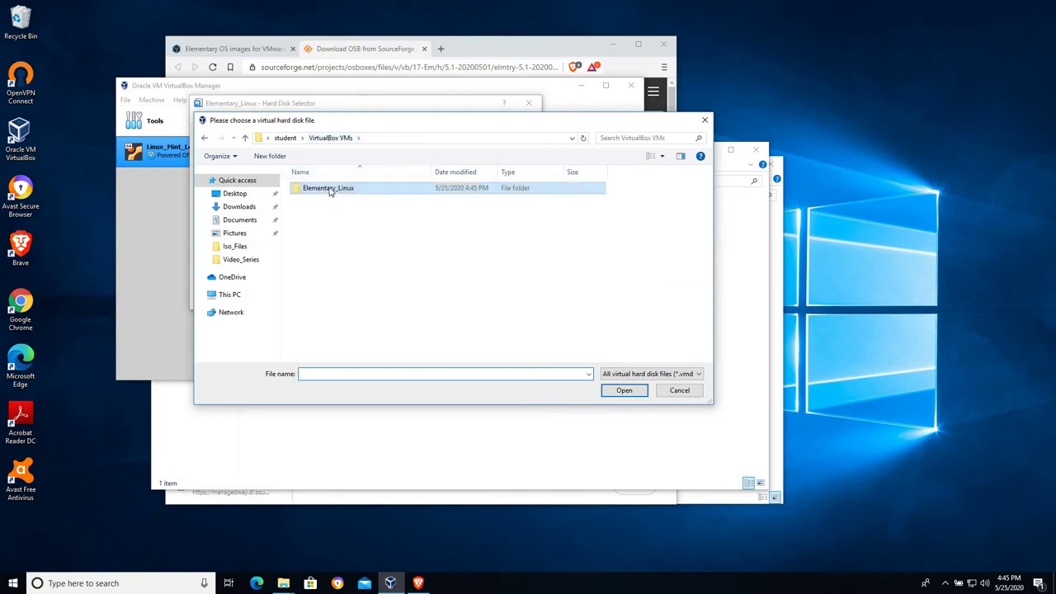
key("Return")
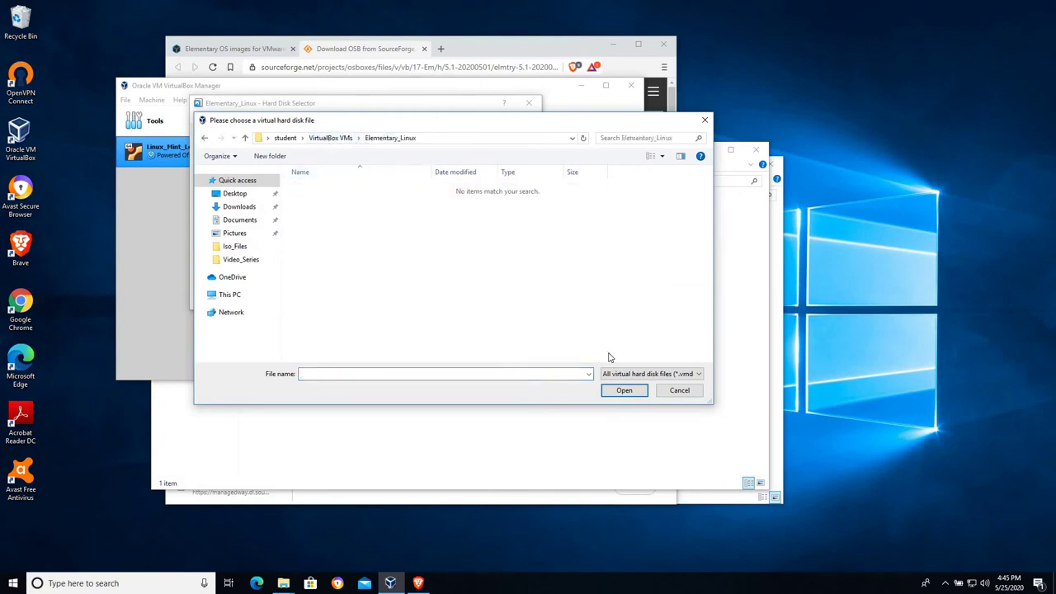
left_click(650, 373)
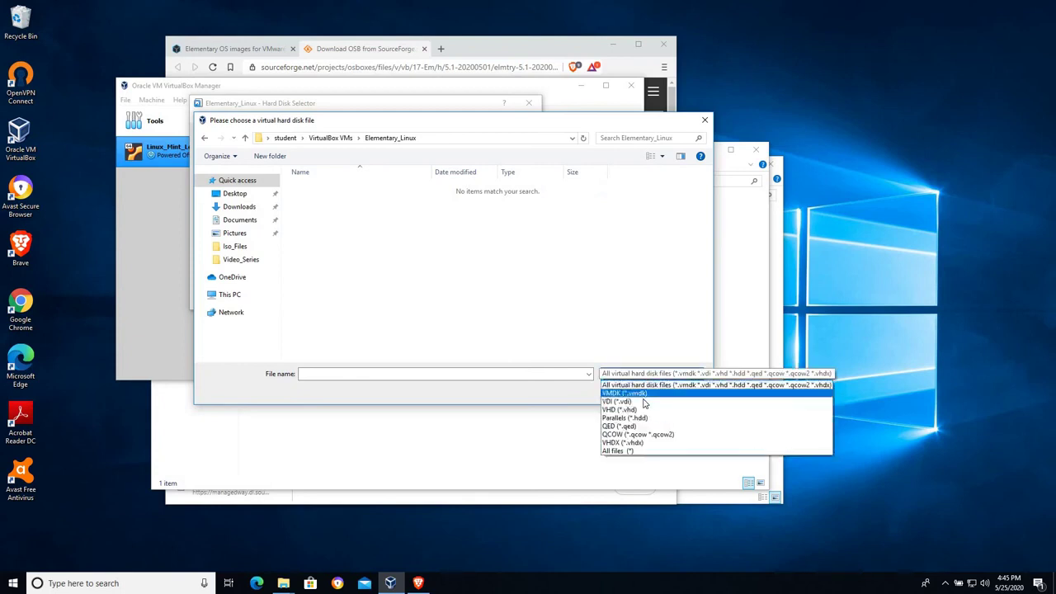
left_click(645, 401)
Browse on Local Disk (E:) to Lesson_VMs, Virtual_Machine_Folder, Elementary_Linux, elmtry-5.1-20200501-VB-64bit, 64bit for the virtual hard disk file
left_click(345, 140)
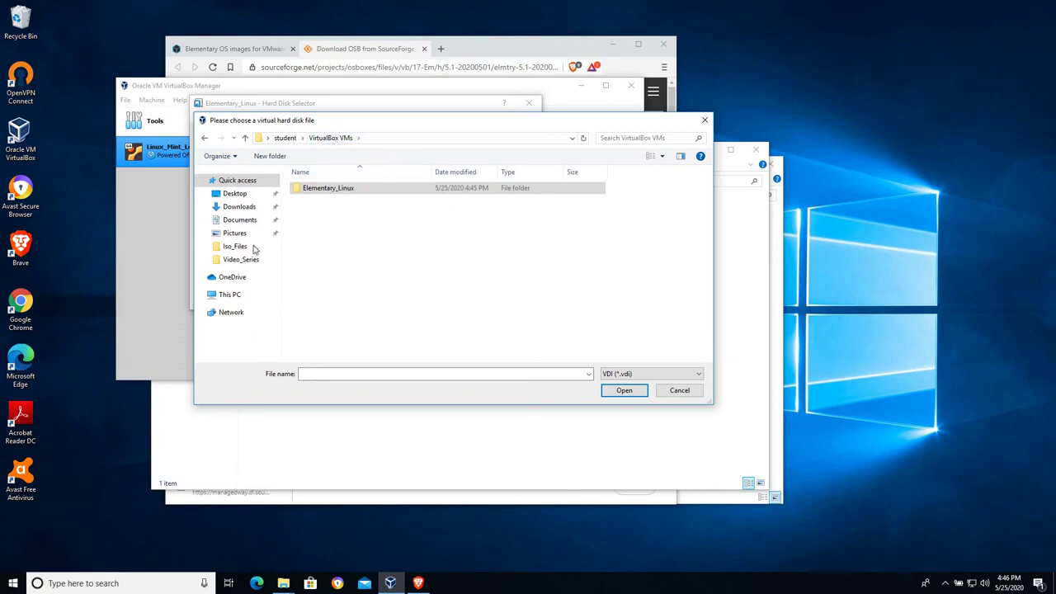
left_click(232, 295)
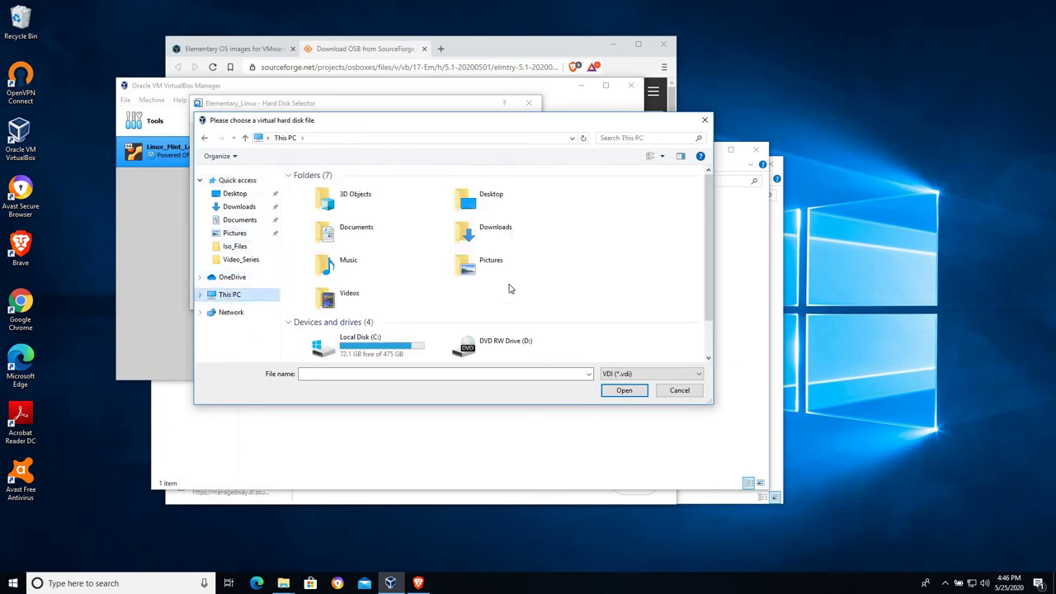
scroll(524, 266, "down", 1)
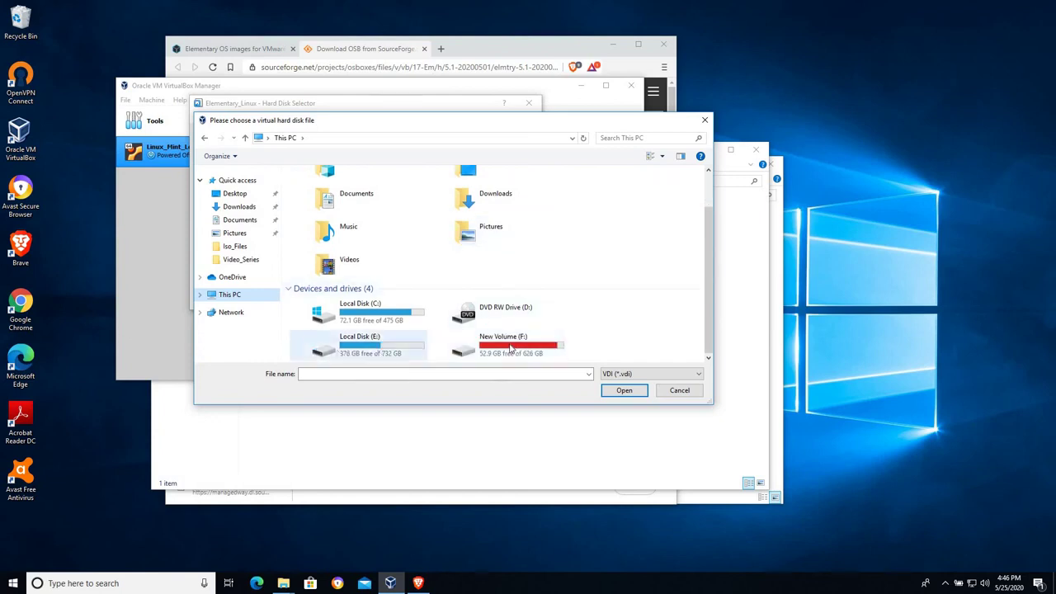
left_click(351, 349)
key("Return")
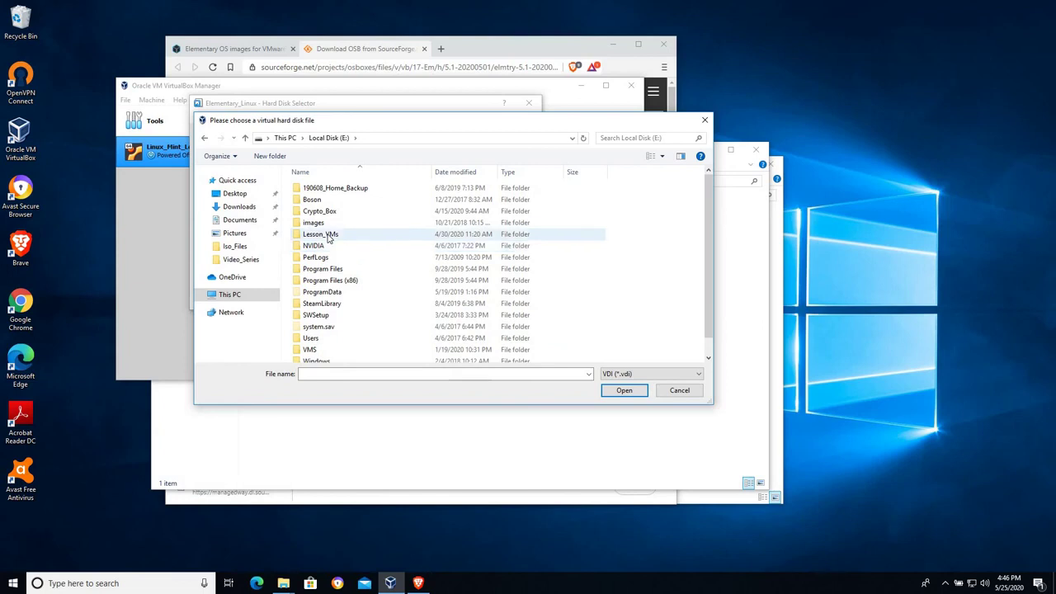
left_click(320, 230)
double_click(320, 231)
double_click(316, 200)
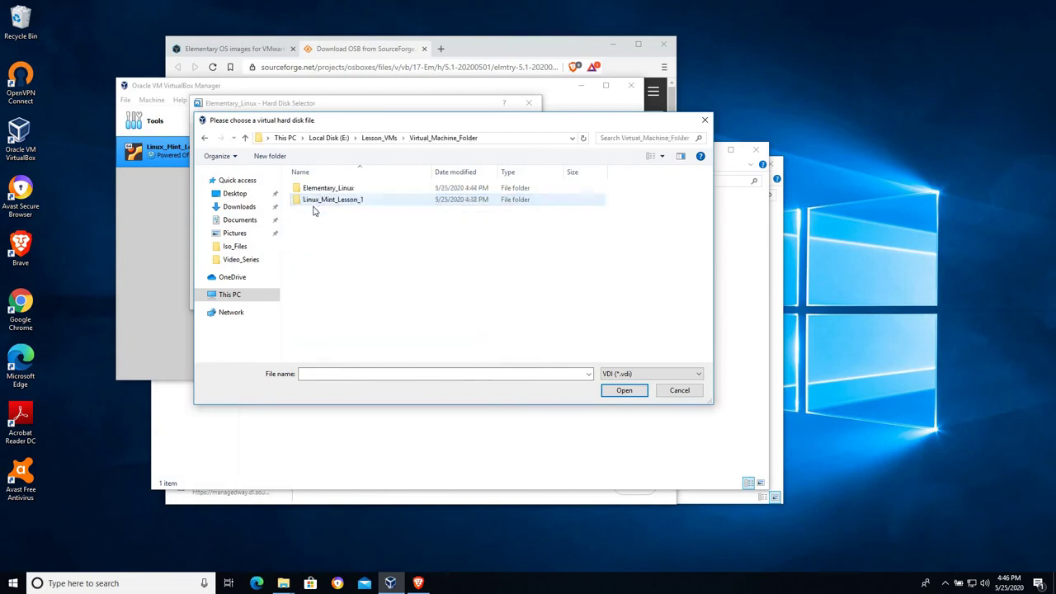
double_click(318, 190)
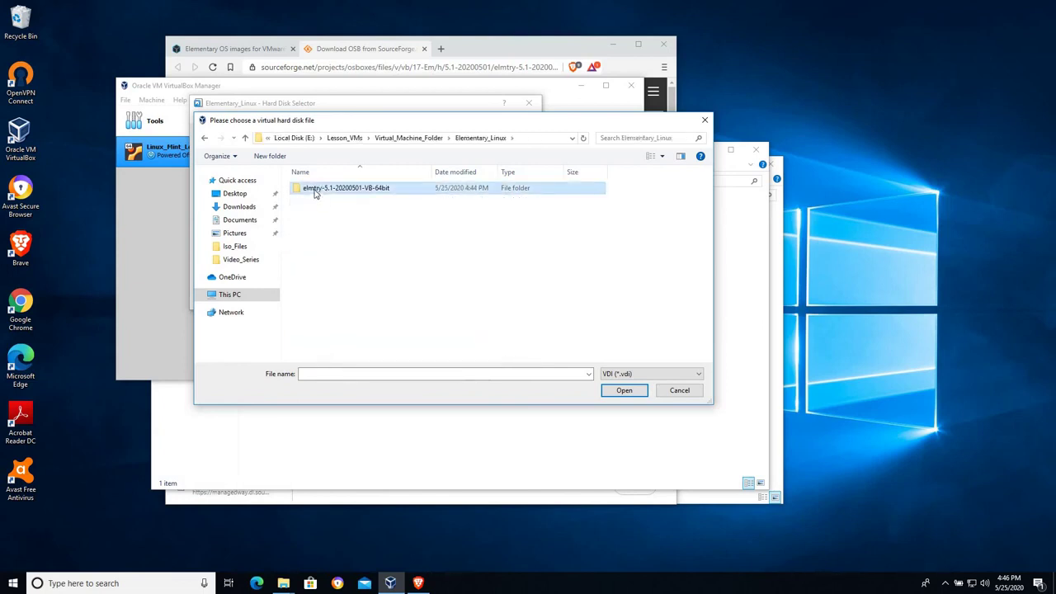
double_click(315, 190)
double_click(314, 192)
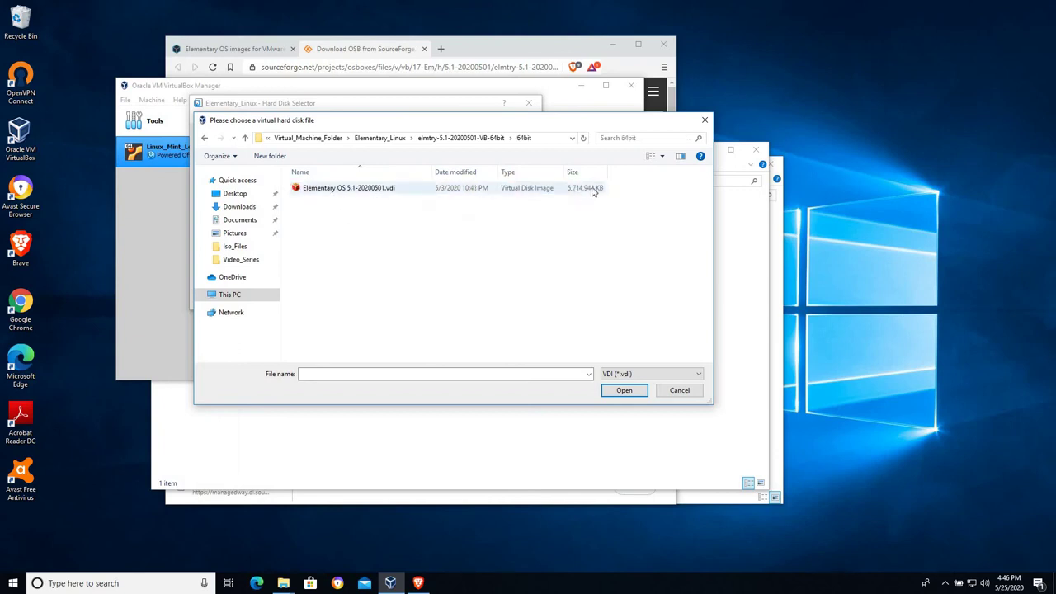
Add Elementary OS 5.1-20200501.vdi, choose it as the existing hard disk, and create the virtual machine
left_click(355, 192)
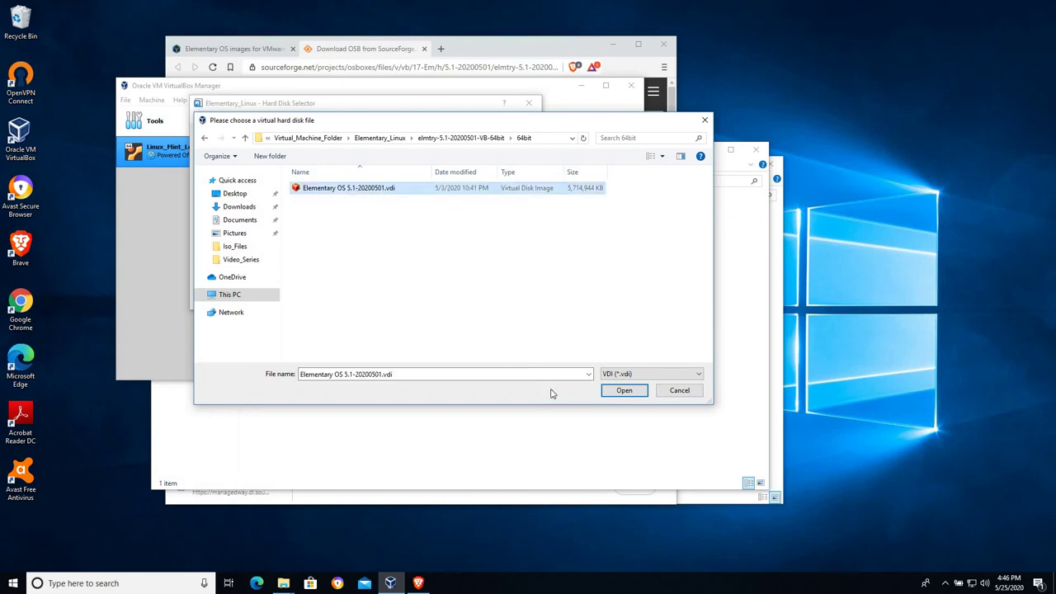
left_click(439, 373)
key("Return")
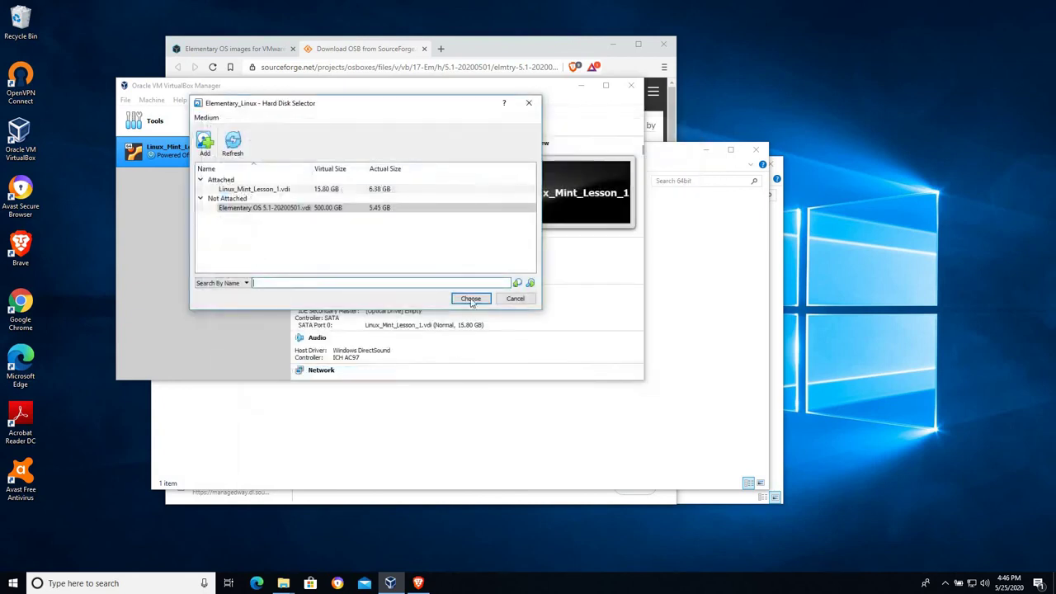
left_click(266, 209)
key("Return")
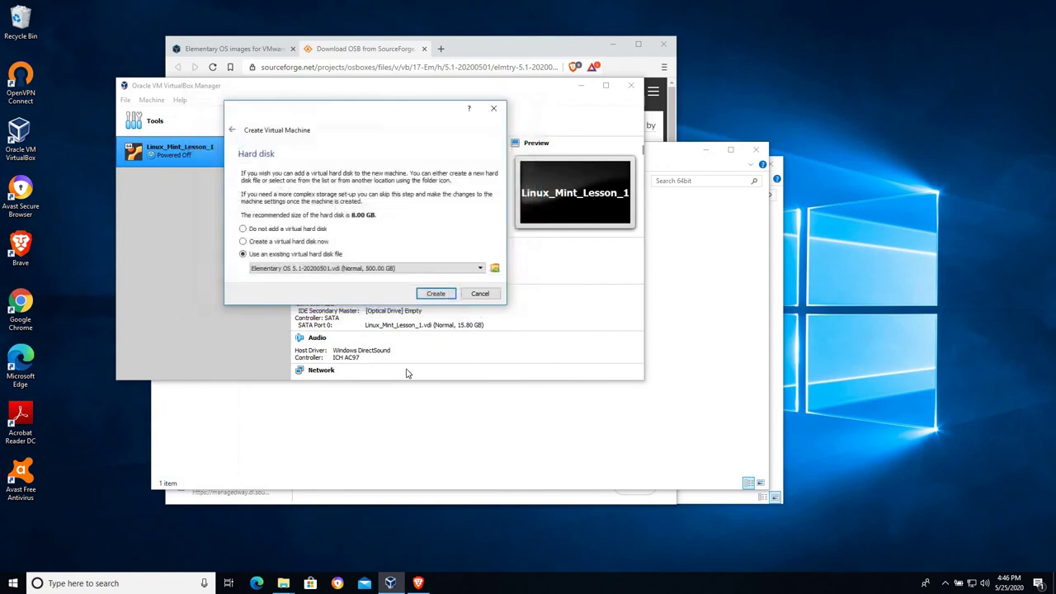
left_click(436, 294)
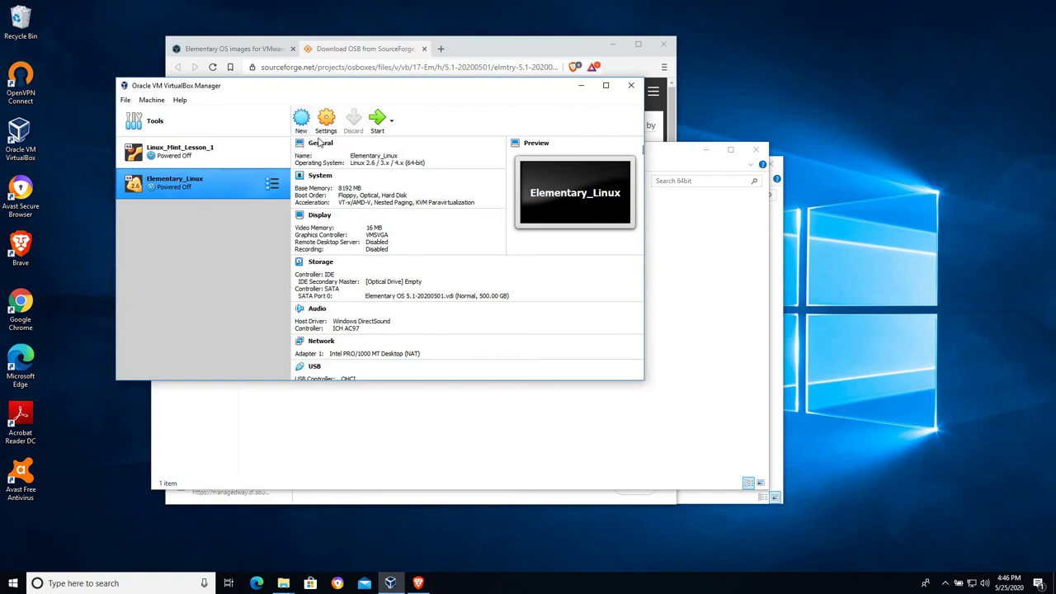
Set the Elementary_Linux machine's processor count to 2 in its system settings, and start the machine
key("ctrl+s")
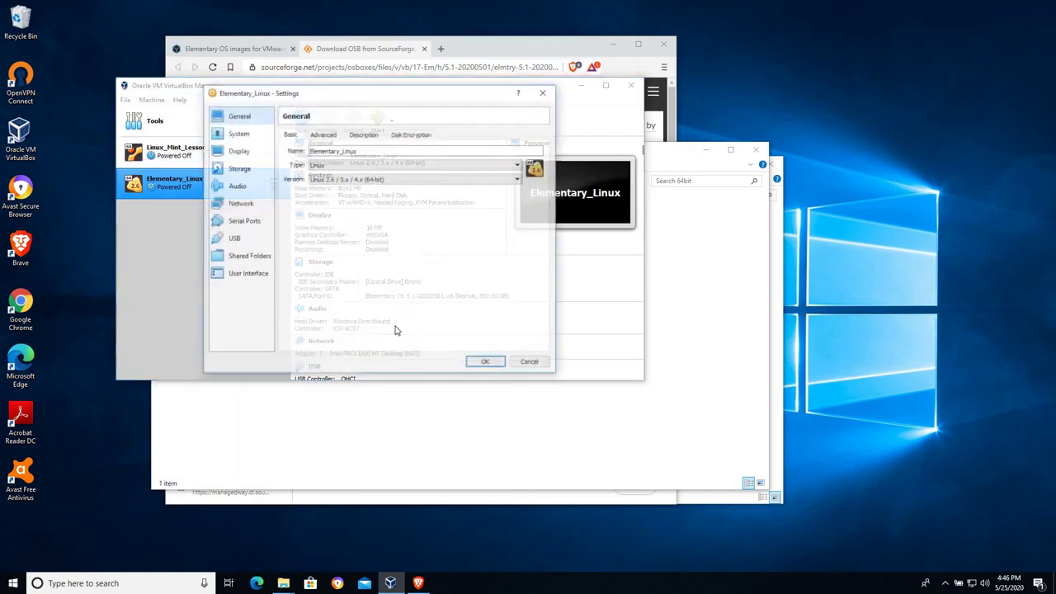
left_click(240, 134)
left_click(344, 135)
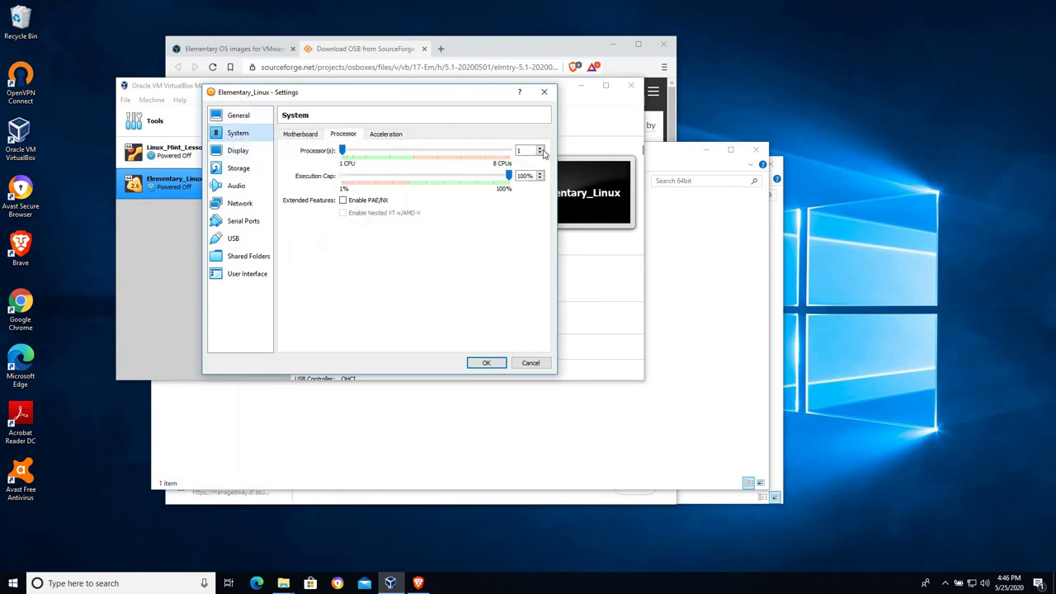
left_click(541, 148)
left_click(529, 150)
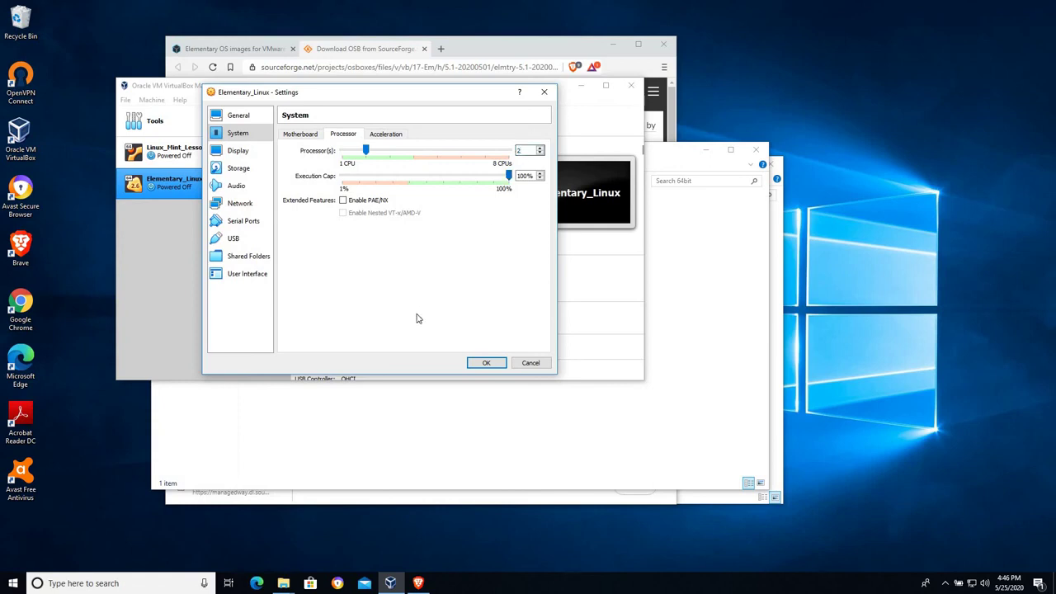
left_click(486, 363)
left_click(378, 120)
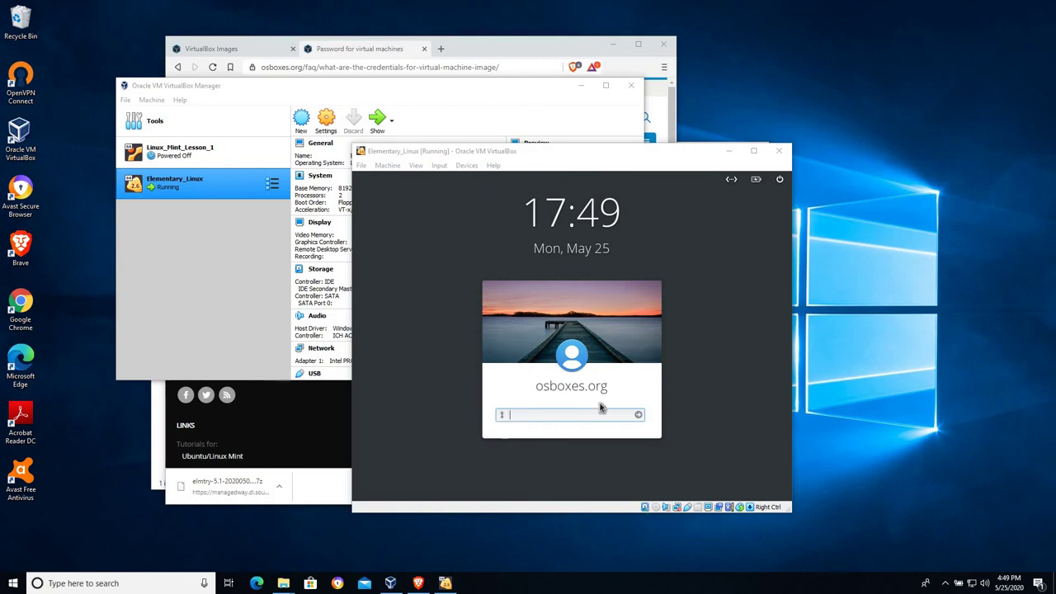
Arrange the OSBoxes credentials page beside the virtual machine window and look up the user and root credentials
left_click(467, 37)
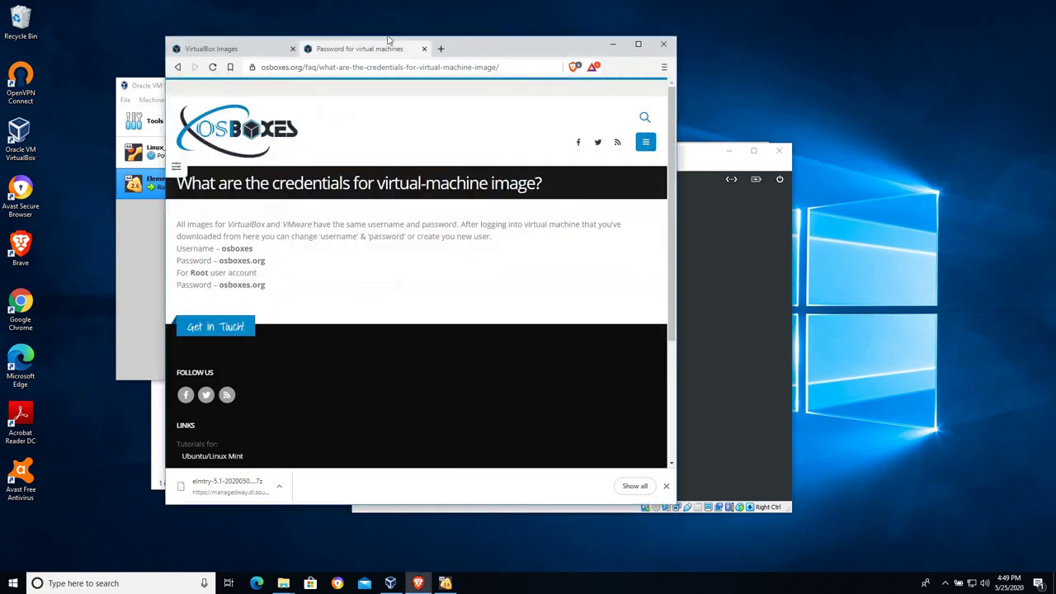
left_click_drag(467, 37, 216, 33)
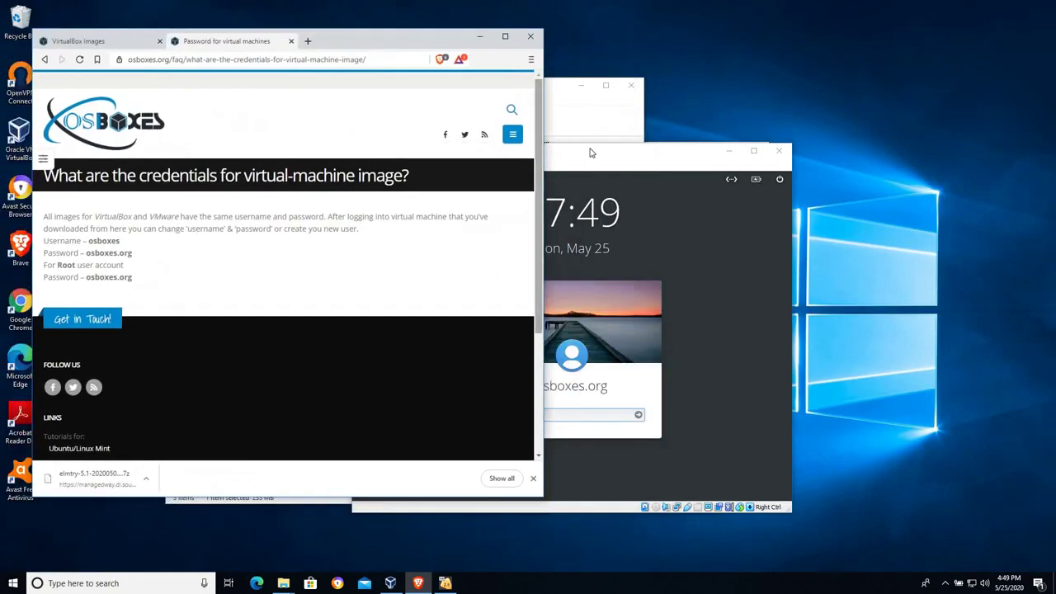
left_click(597, 155)
left_click_drag(782, 114, 788, 109)
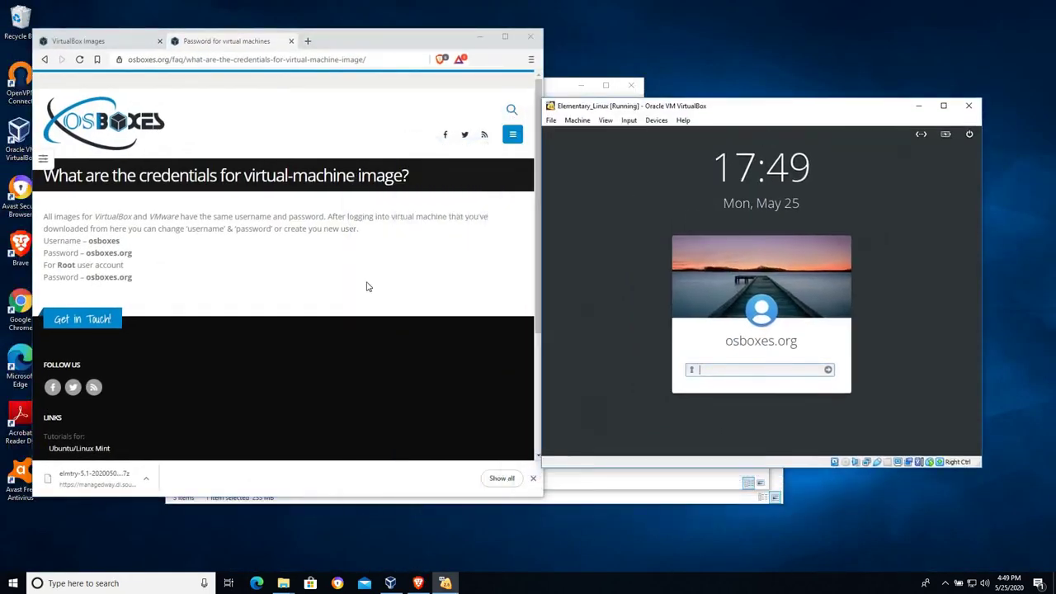
double_click(103, 240)
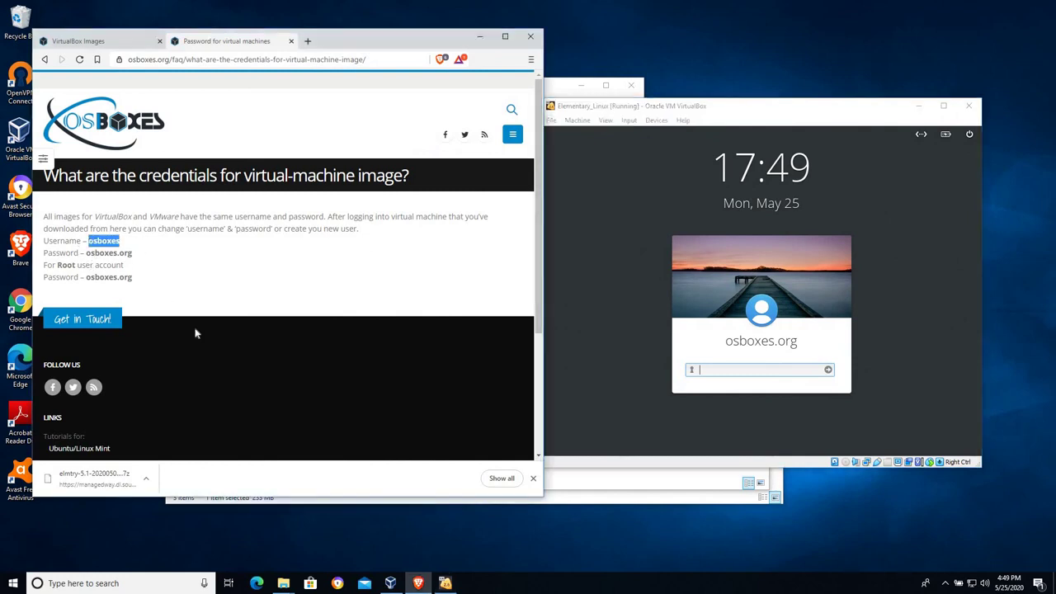
double_click(107, 253)
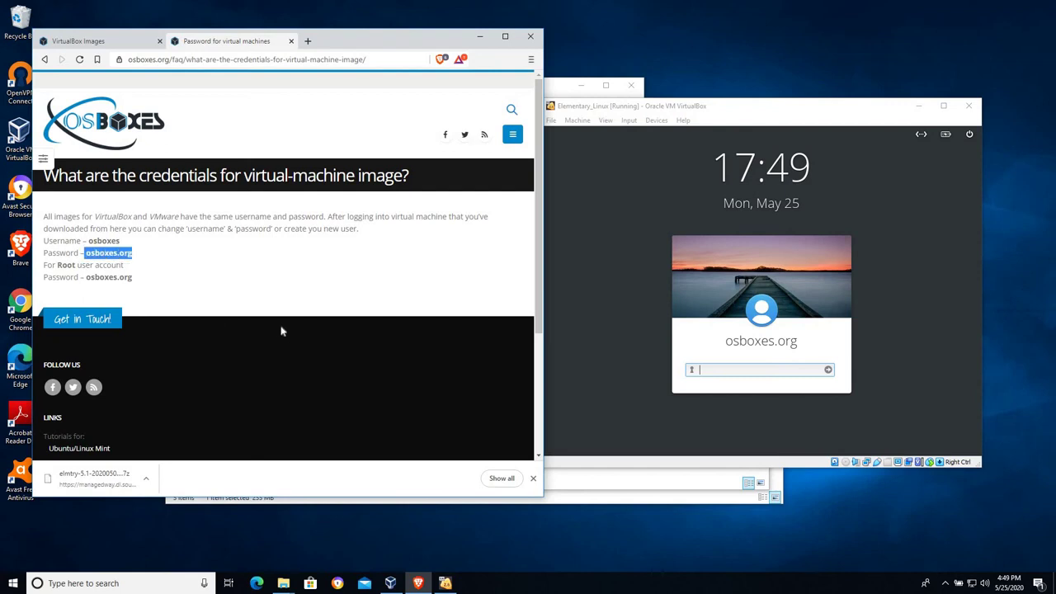
left_click_drag(58, 265, 152, 278)
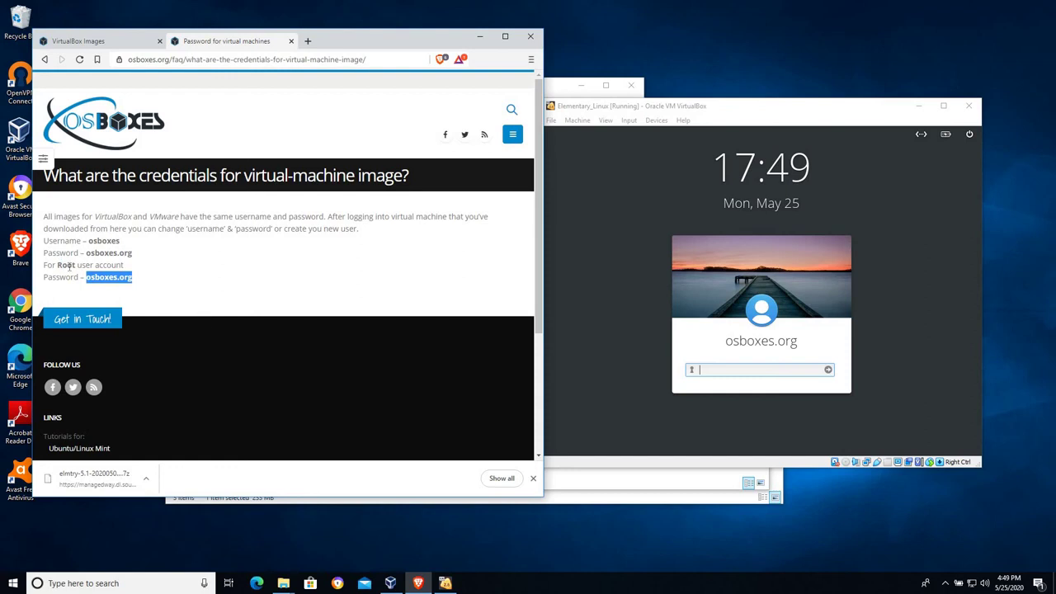
Log in to the elementary OS account by entering the account password
left_click(716, 369)
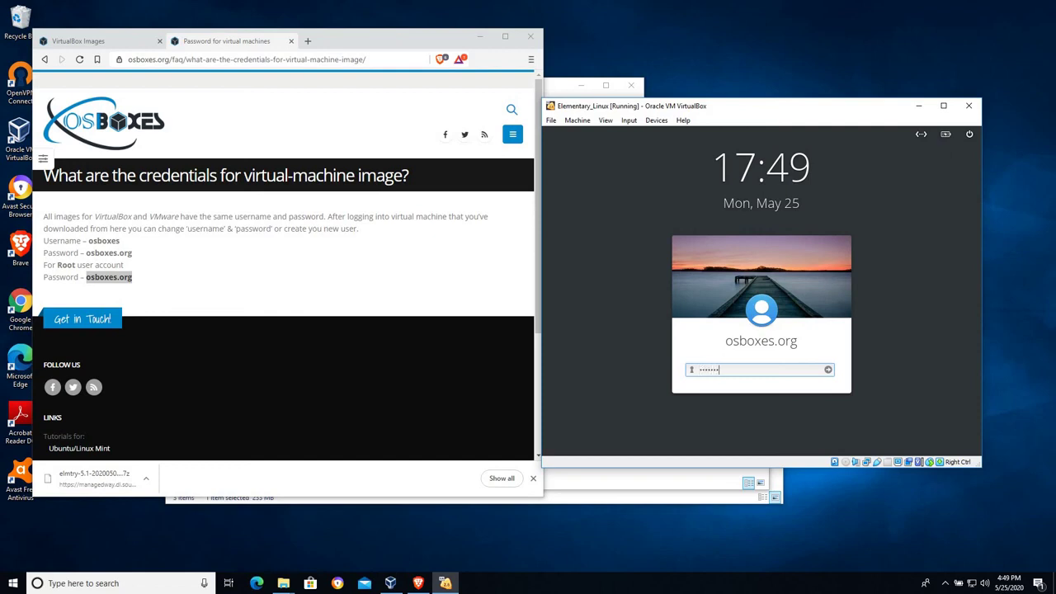
type("osboxes.org")
key("Return")
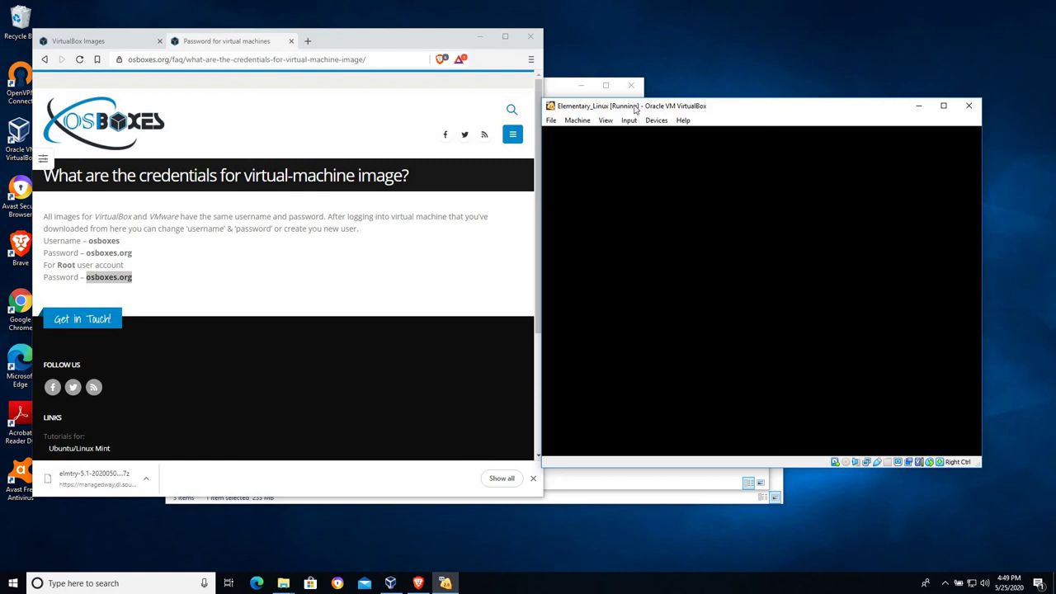
Skip the whole elementary OS welcome setup and switch the virtual machine to full-screen mode
left_click_drag(762, 110, 600, 110)
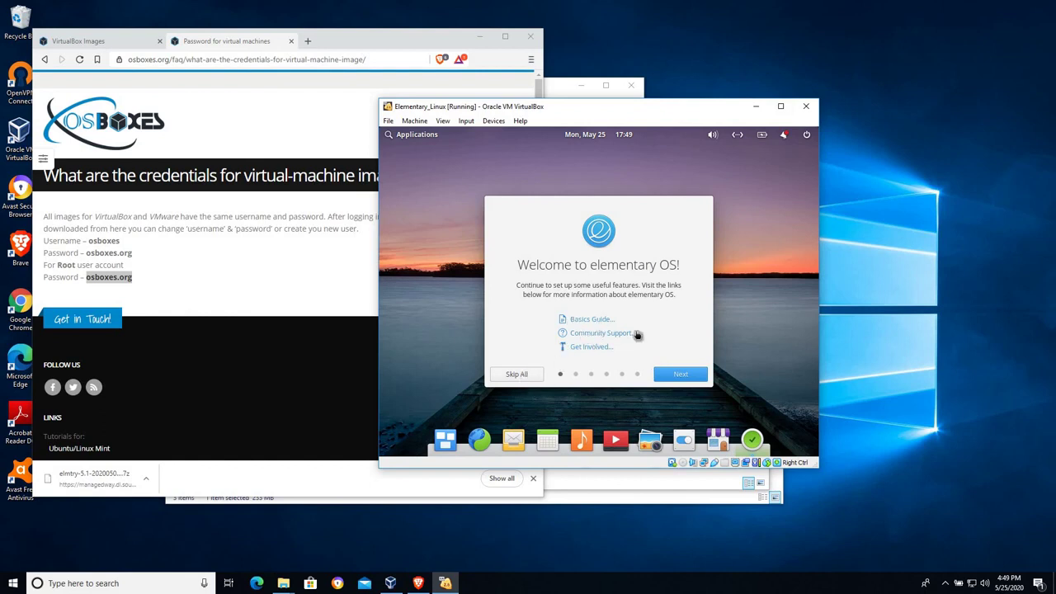
left_click(519, 376)
left_click(678, 376)
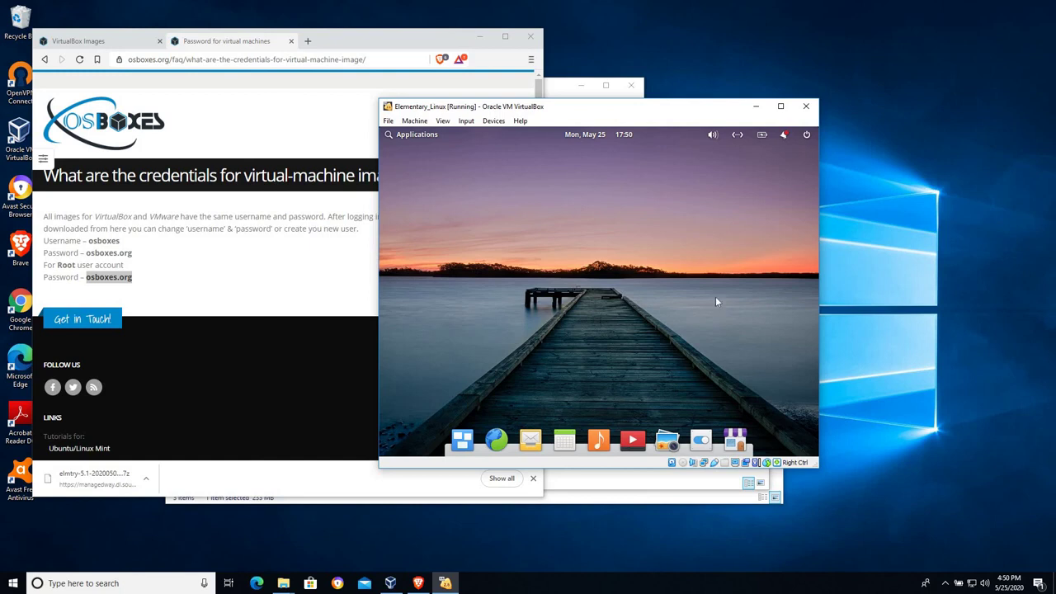
key("Control_R+f")
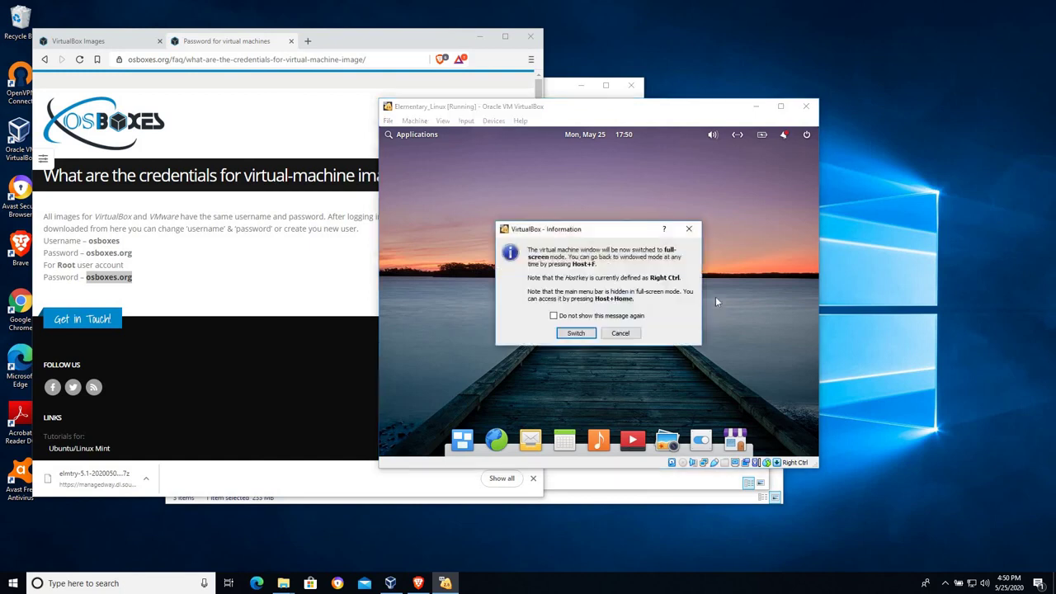
left_click(576, 333)
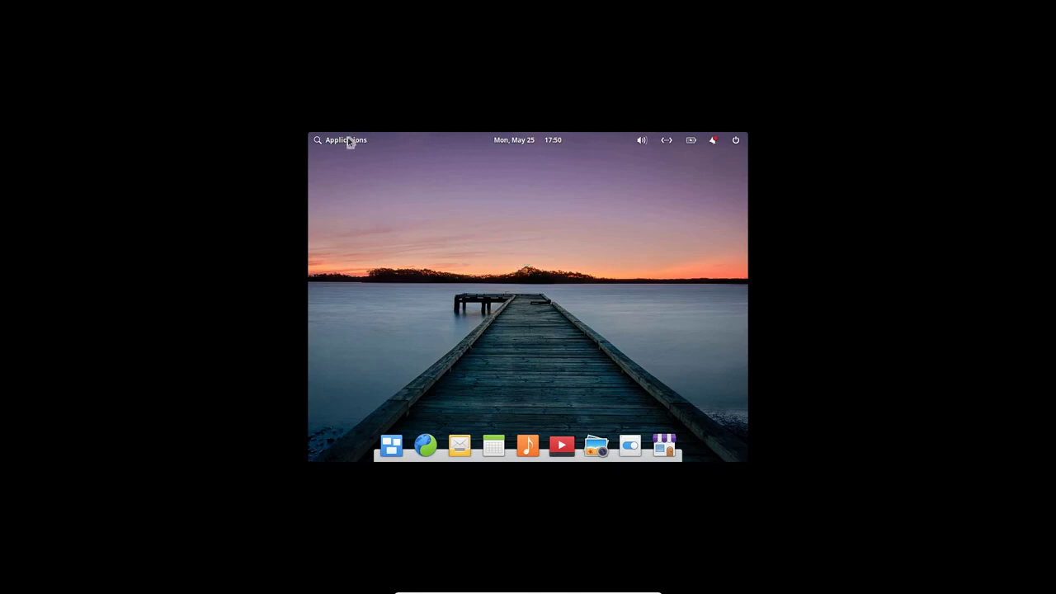
Search the elementary OS applications for display and open the Primary display setting under Displays
left_click(319, 141)
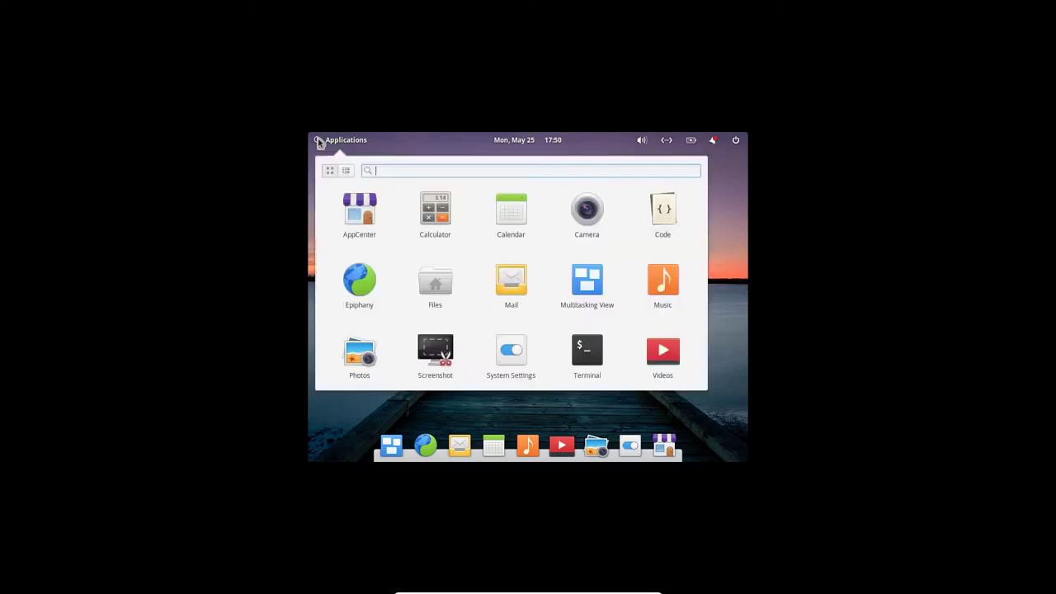
left_click(330, 141)
left_click(341, 142)
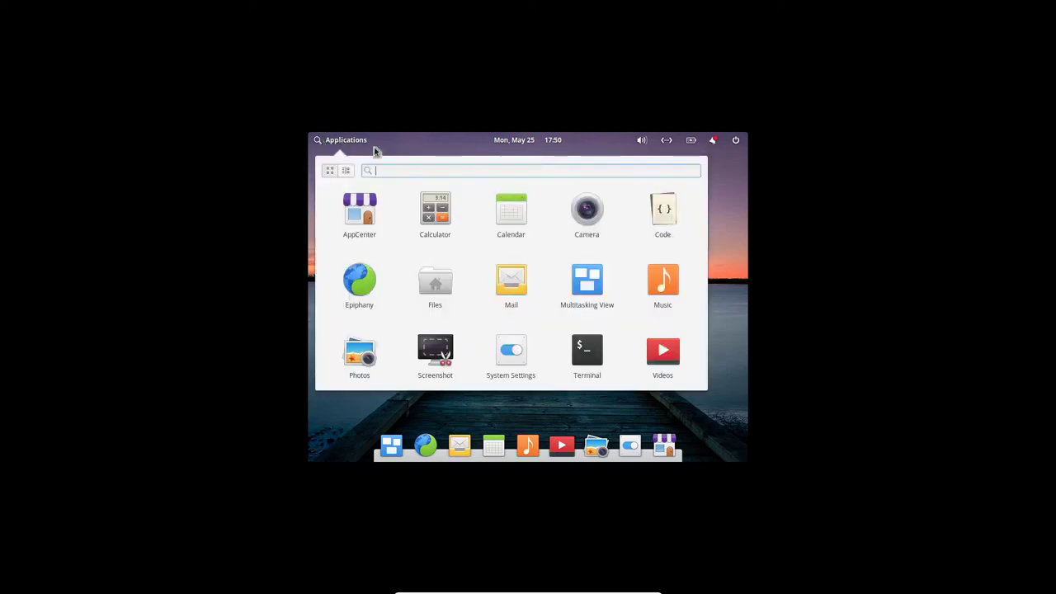
type("display")
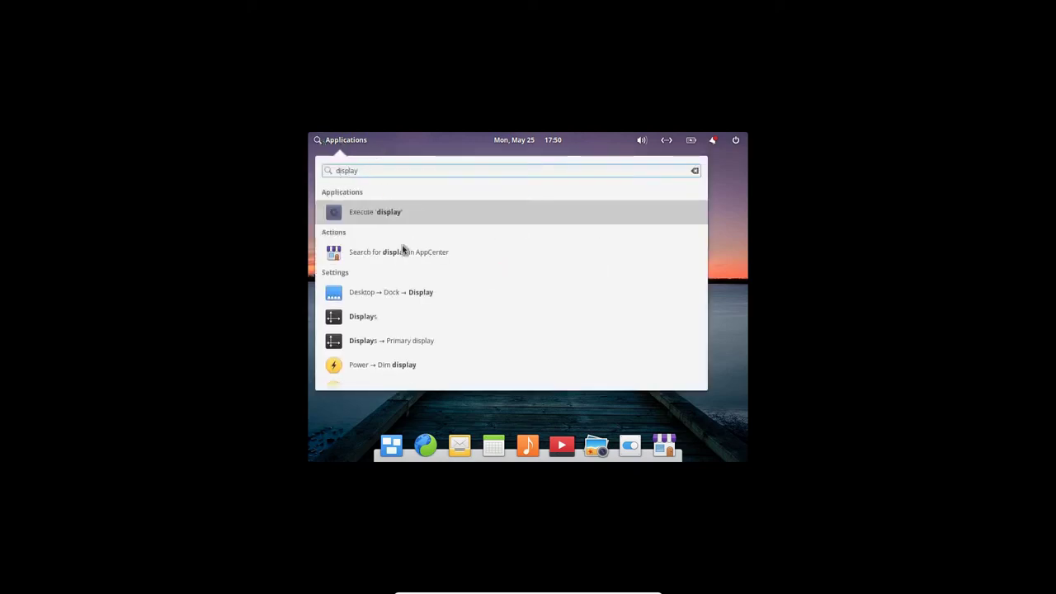
left_click(411, 343)
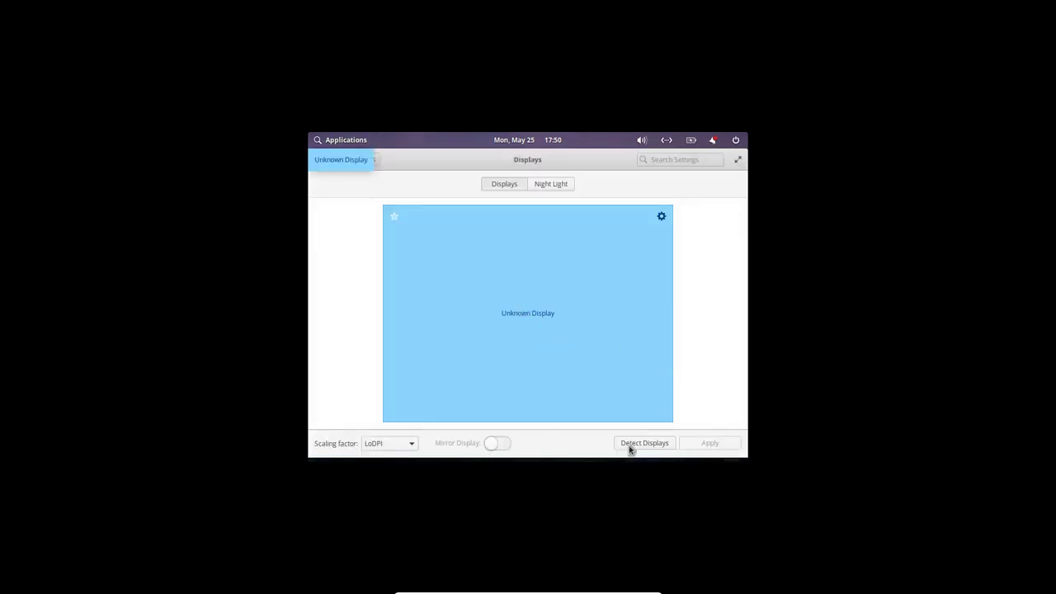
Detect displays, close the Displays settings, and return the virtual machine to windowed mode
left_click(662, 447)
key("super+Down")
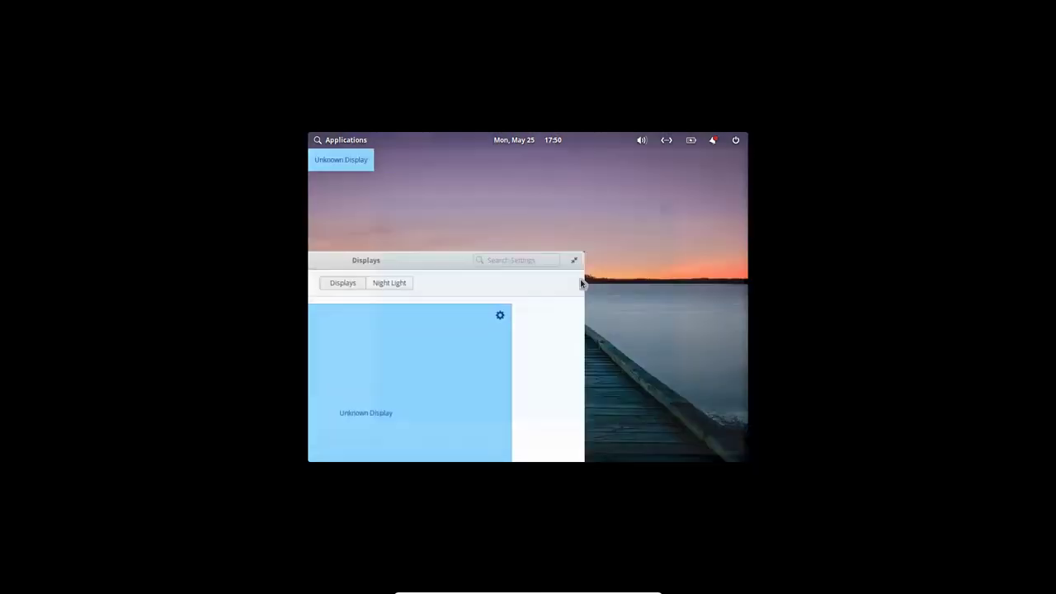
key("super+Up")
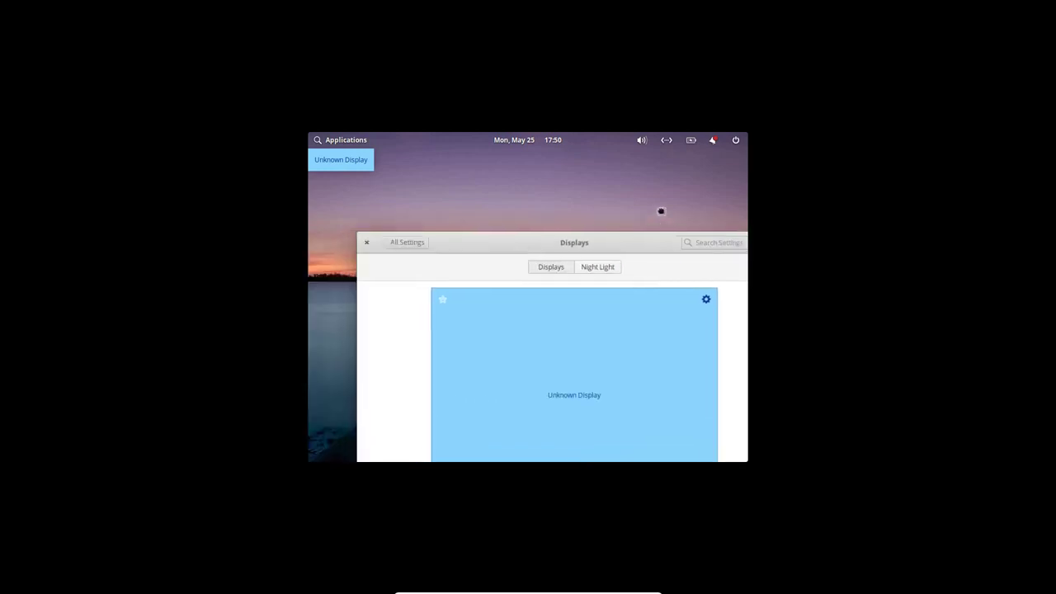
left_click(357, 209)
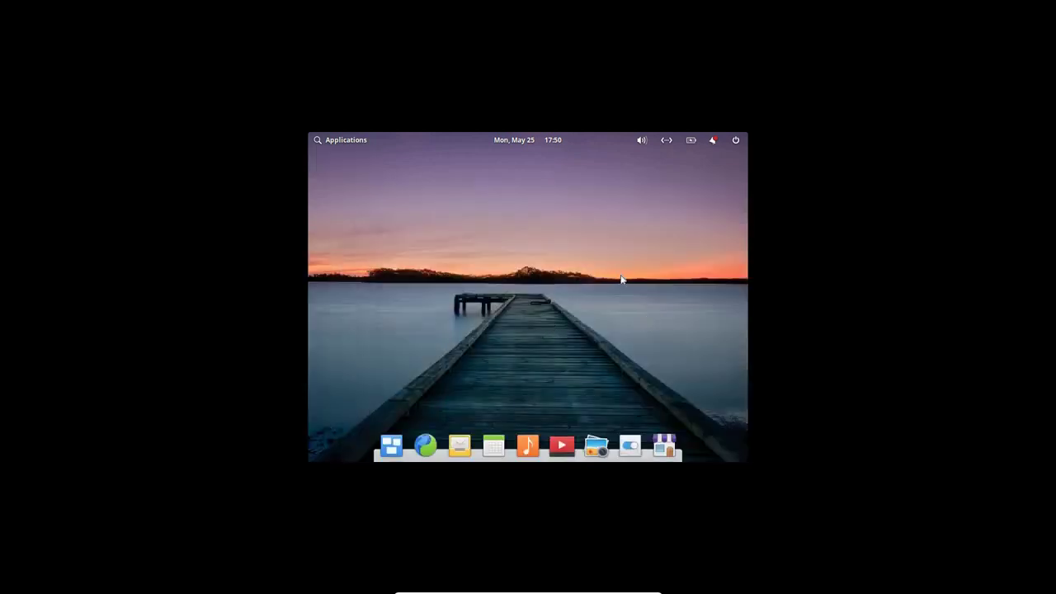
key("Control_R+f")
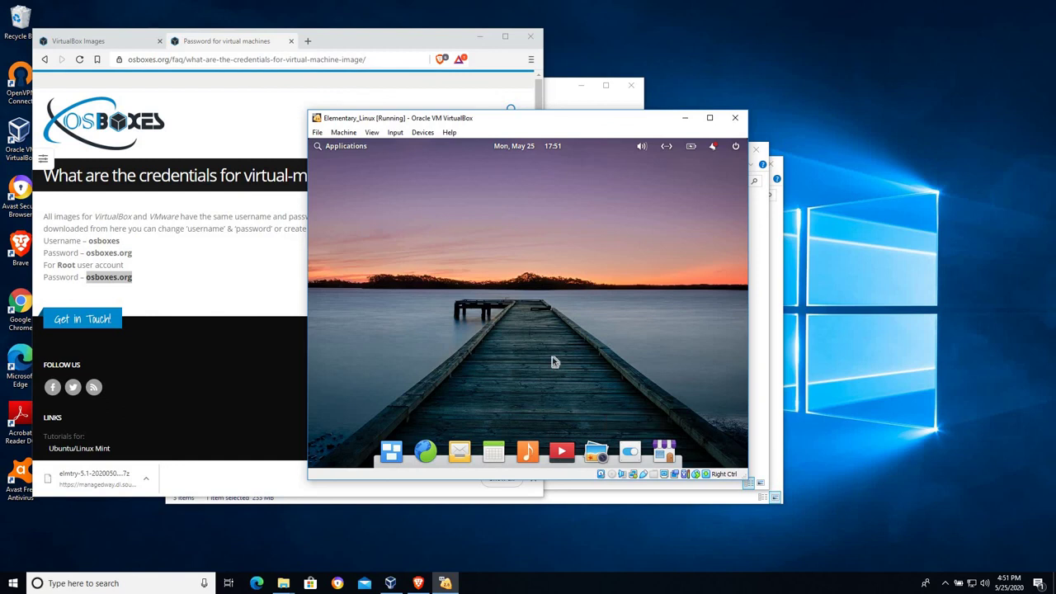
Switch to the browser's VirtualBox Images page and look through the list of available Linux images
left_click(107, 41)
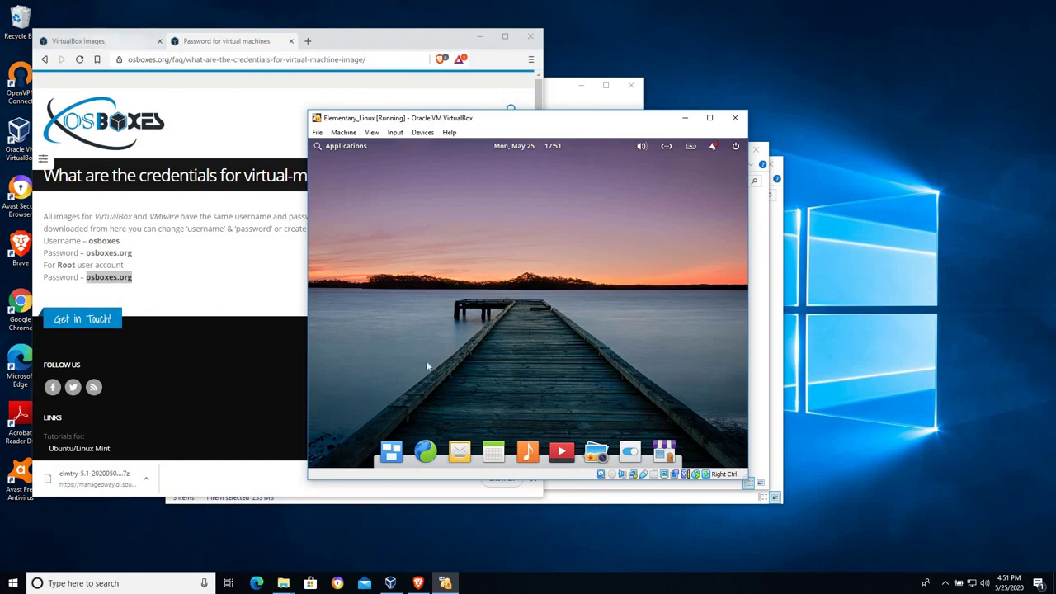
scroll(417, 341, "down", 10)
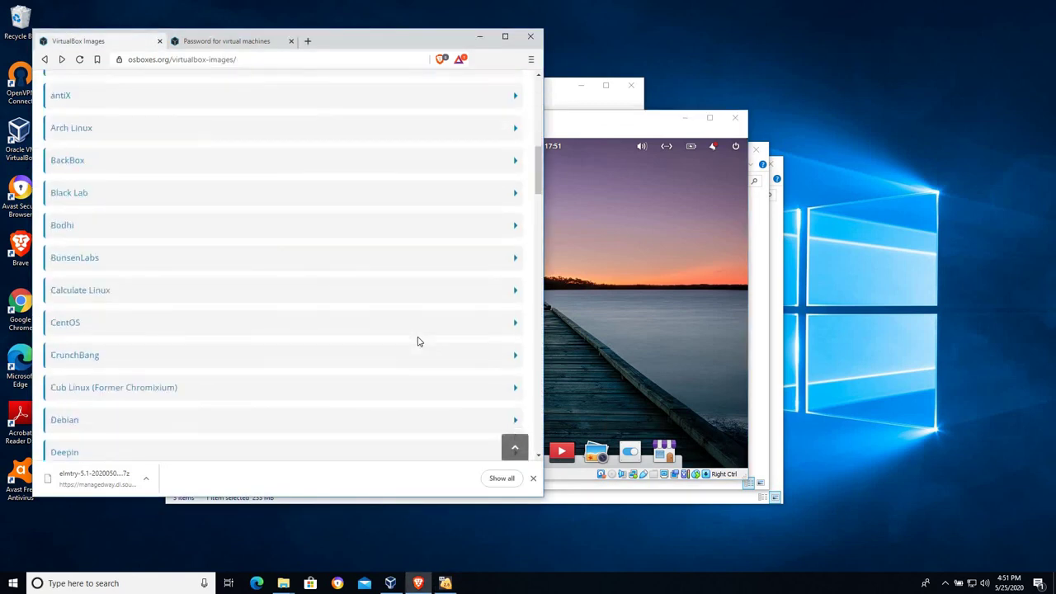
scroll(234, 259, "down", 3)
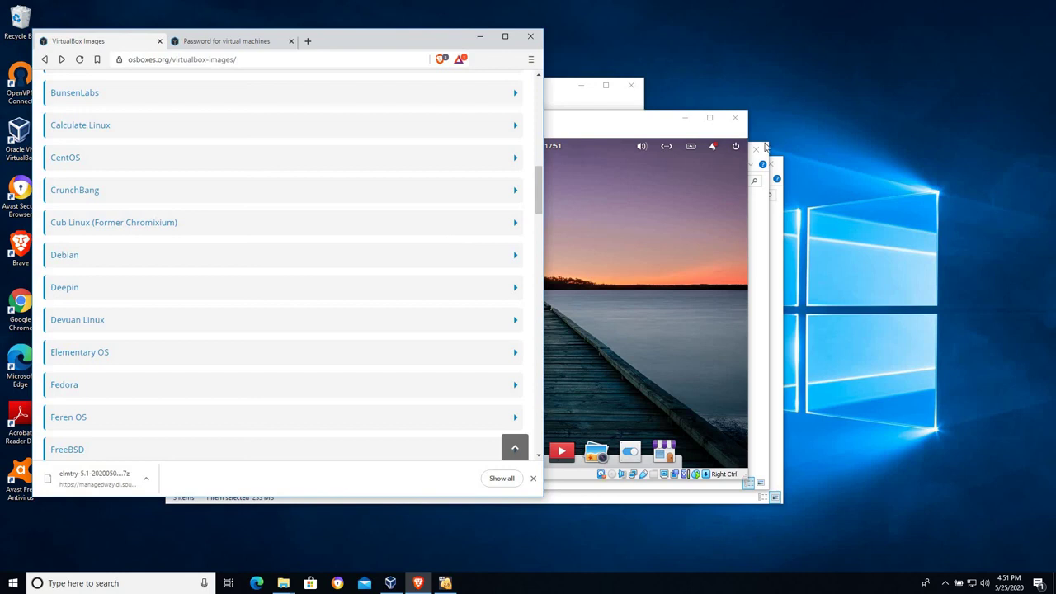
left_click(870, 146)
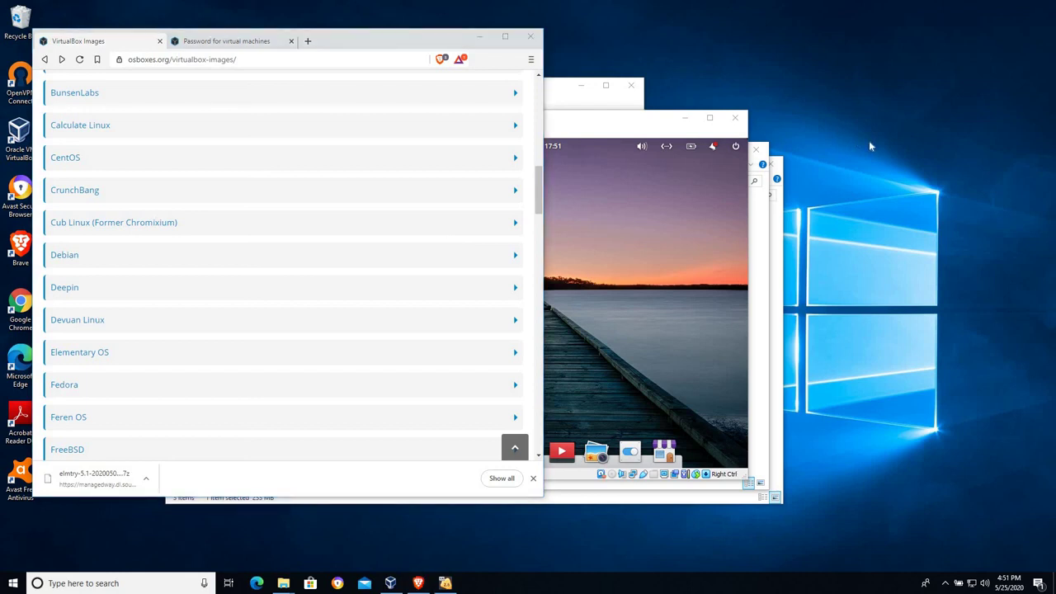